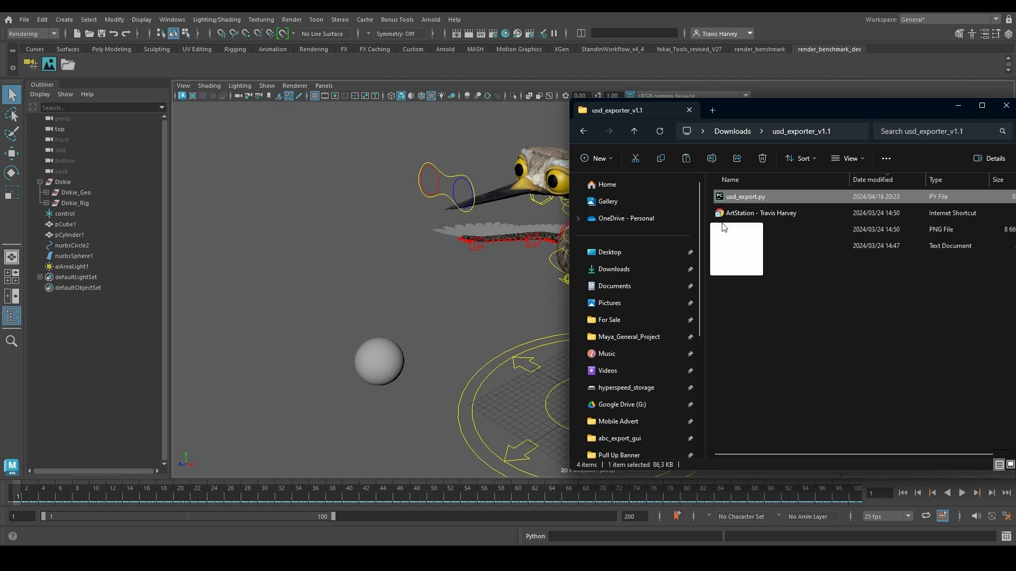
Step: Create a new shelf named test_shelf
left_click_drag(812, 110, 1, 286)
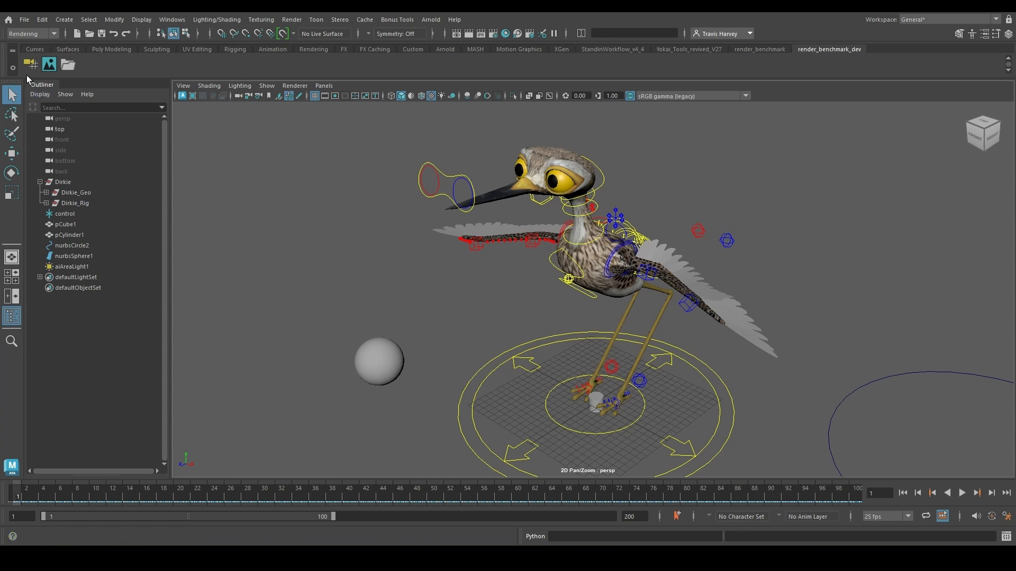
left_click(13, 69)
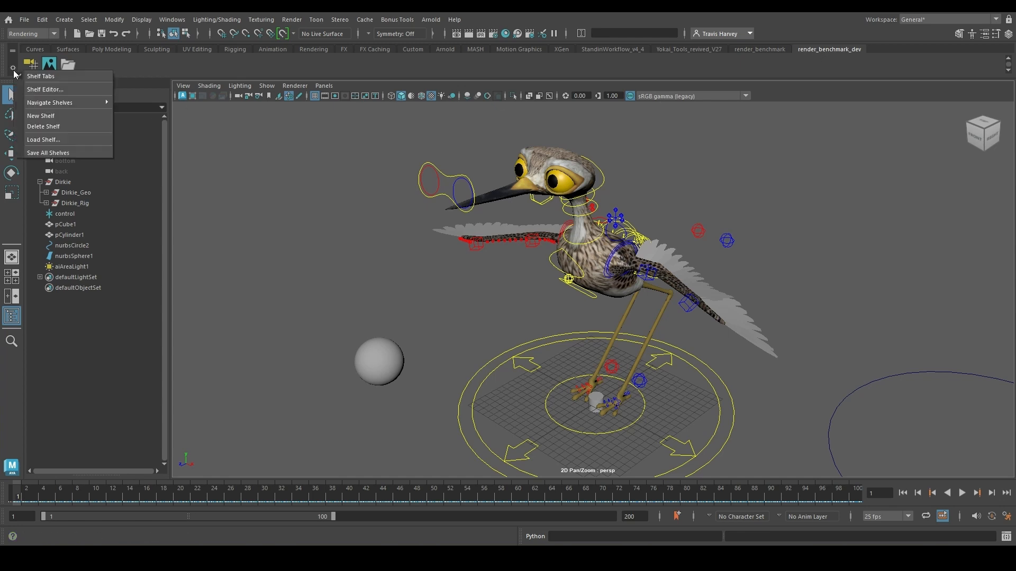
left_click(74, 117)
type("test_shelf")
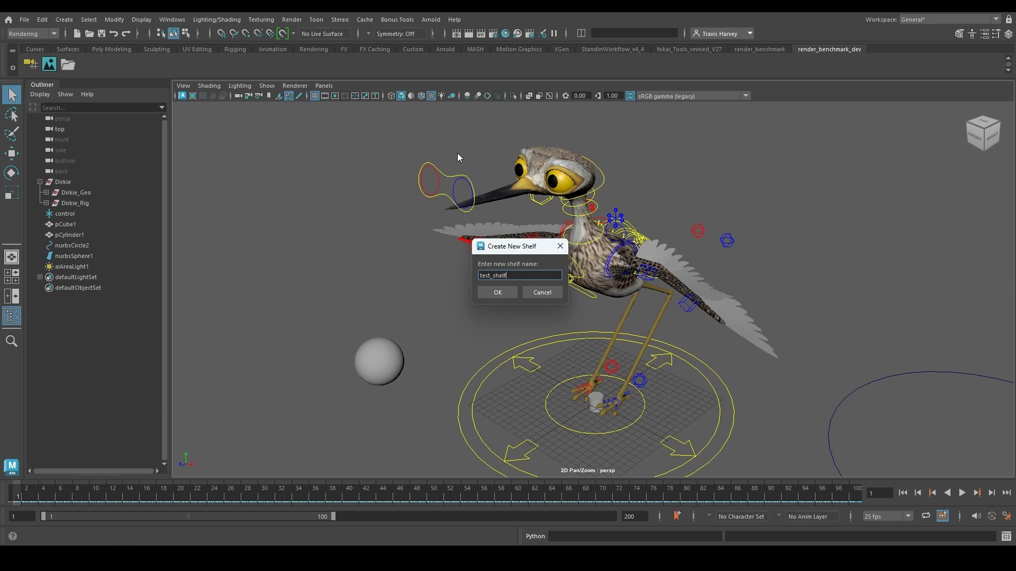
key("Return")
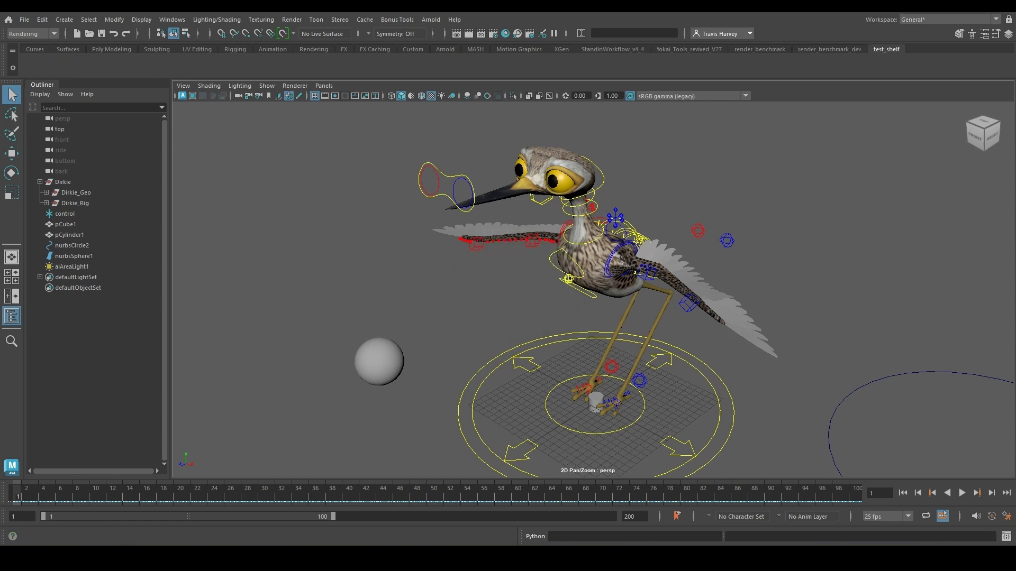
Step: Install the exporter on the test_shelf shelf by dropping usd_export.py from the usd_exporter_v1.1 folder into the viewport
left_click_drag(1, 277, 797, 116)
left_click(756, 232)
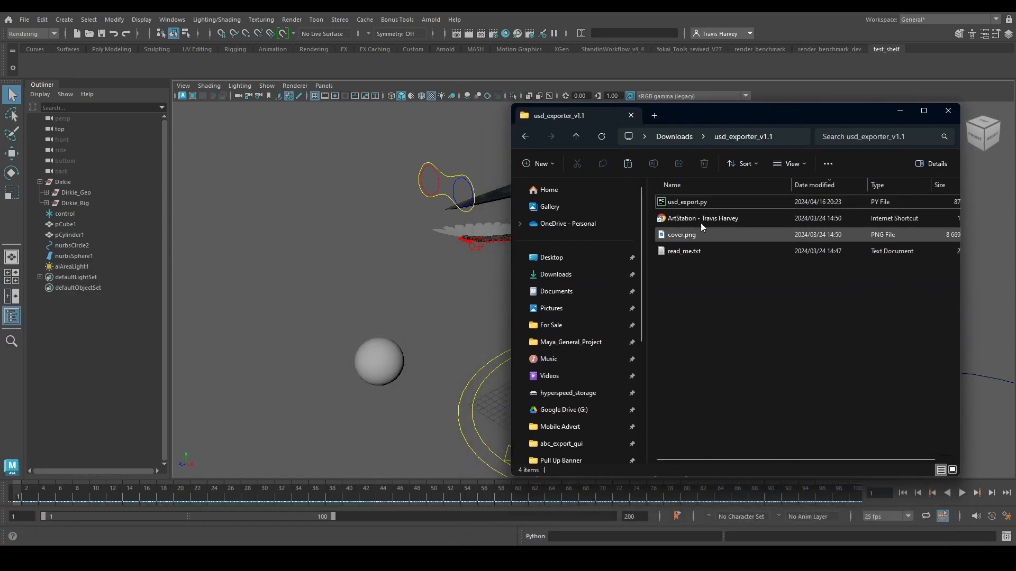
left_click(700, 207)
left_click_drag(692, 208, 360, 263)
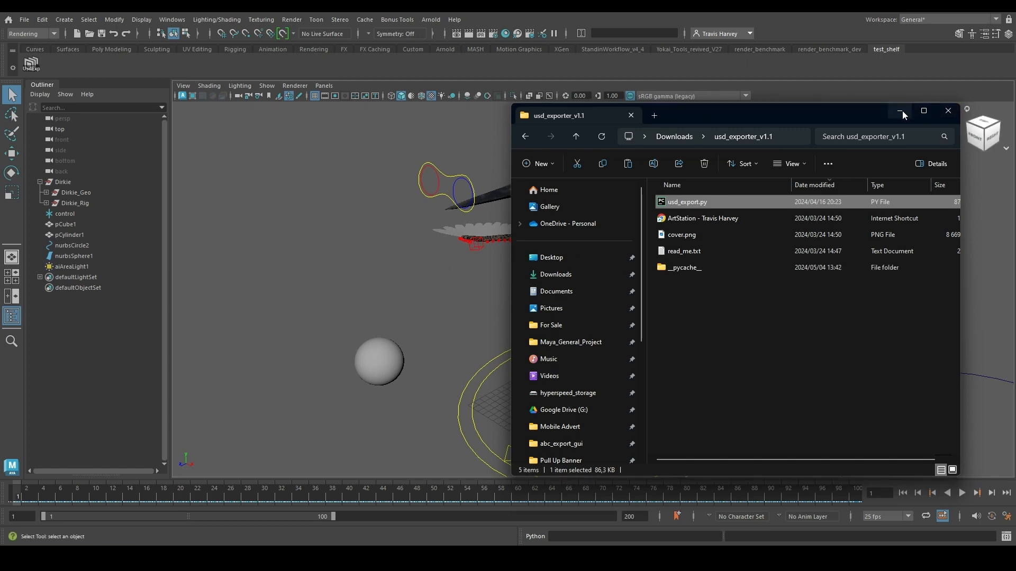
left_click(899, 111)
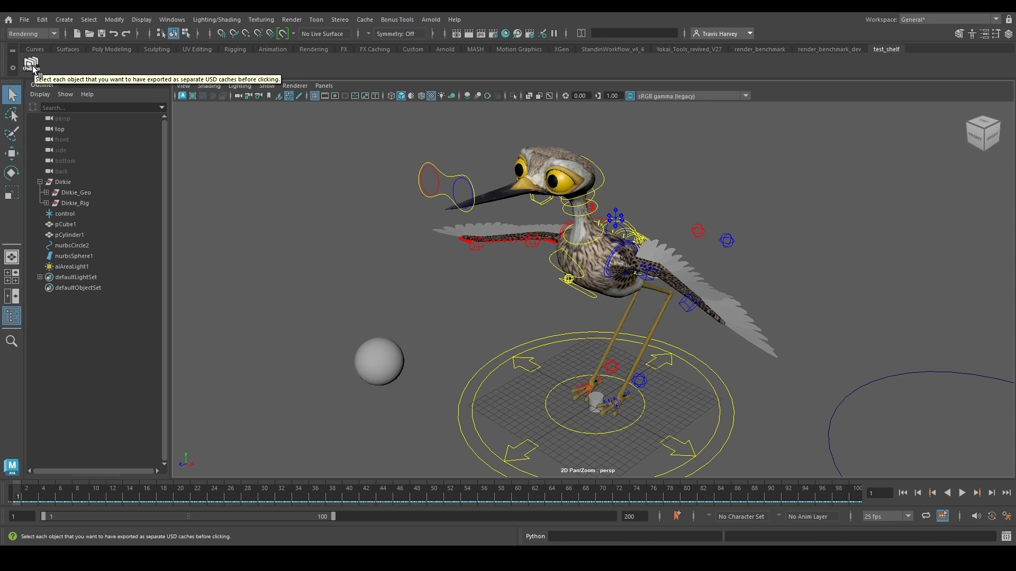
Step: Select the scene objects from Dirkie through aiAreaLight1 and open them in the USD Export tool
left_click(72, 184)
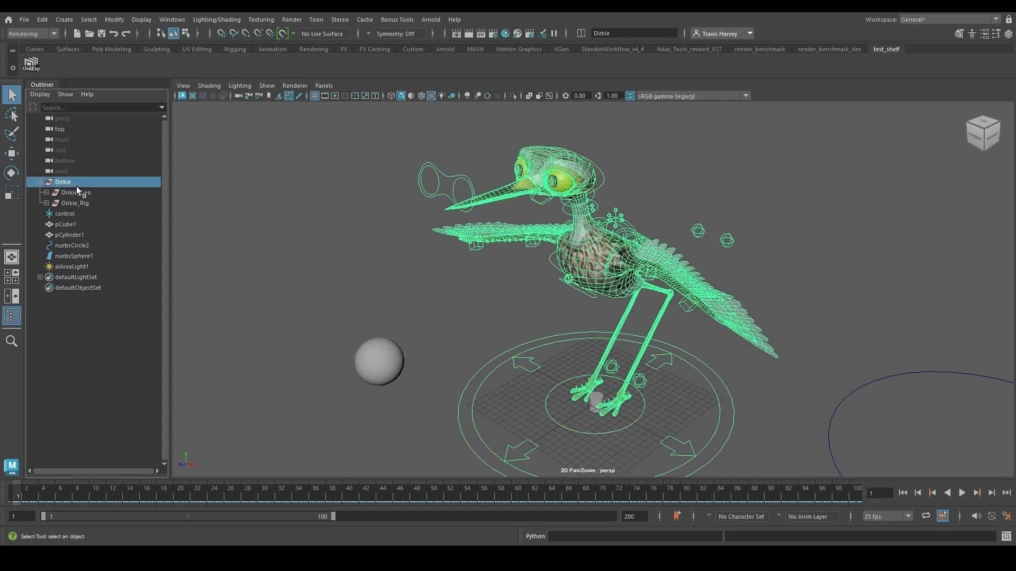
left_click(84, 266, "shift")
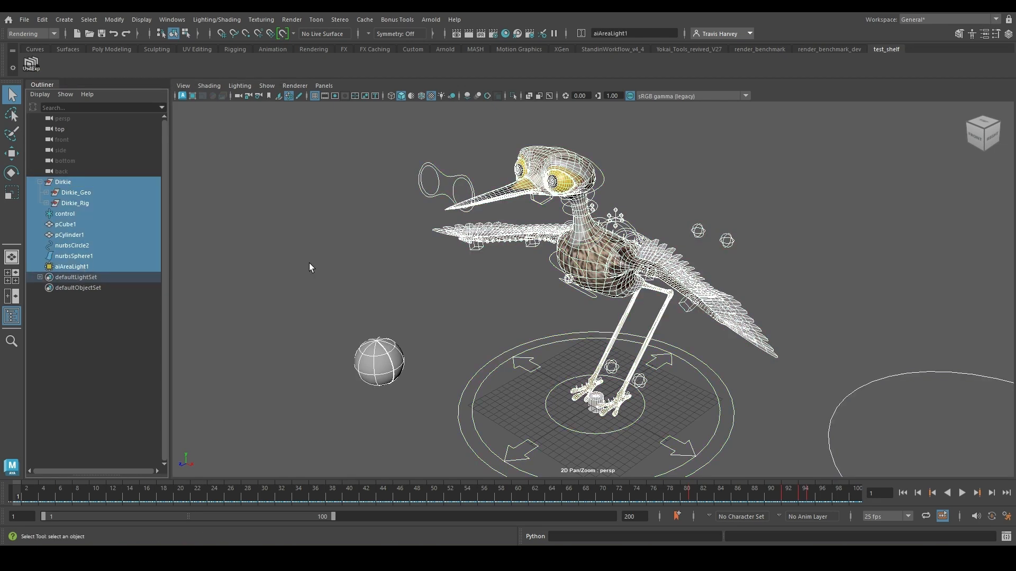
left_click(32, 65)
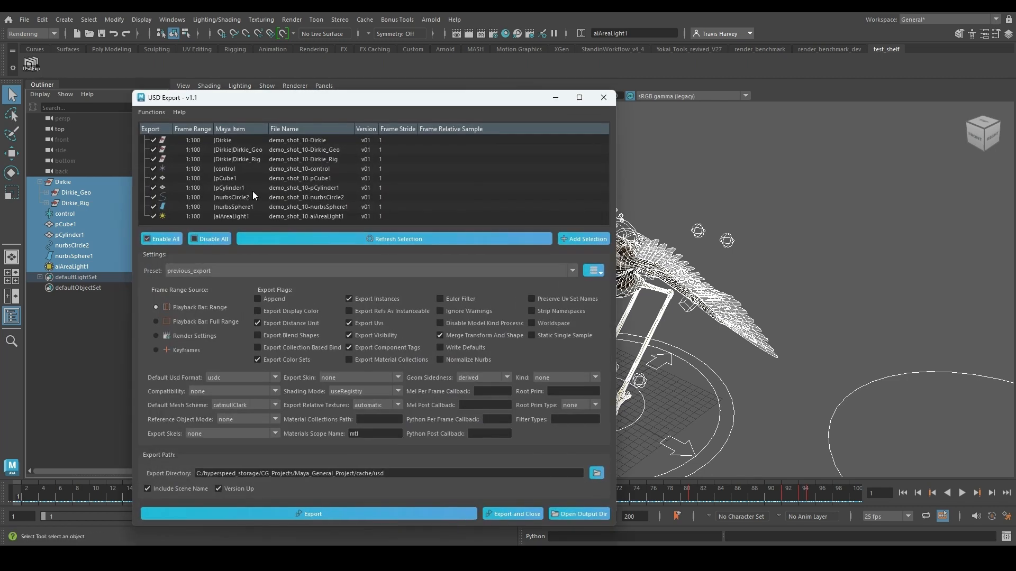
left_click_drag(387, 102, 457, 67)
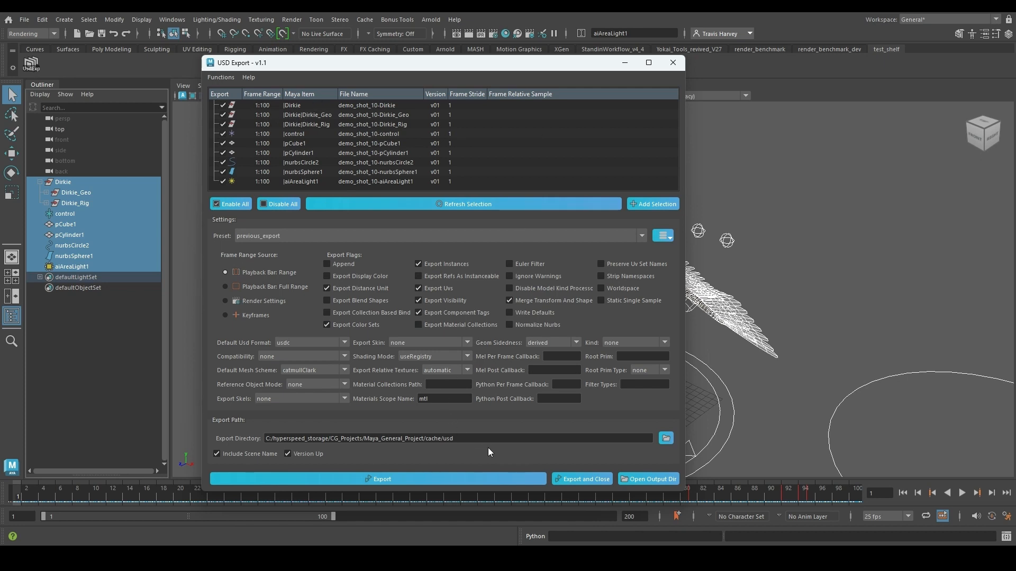
left_click_drag(402, 61, 523, 67)
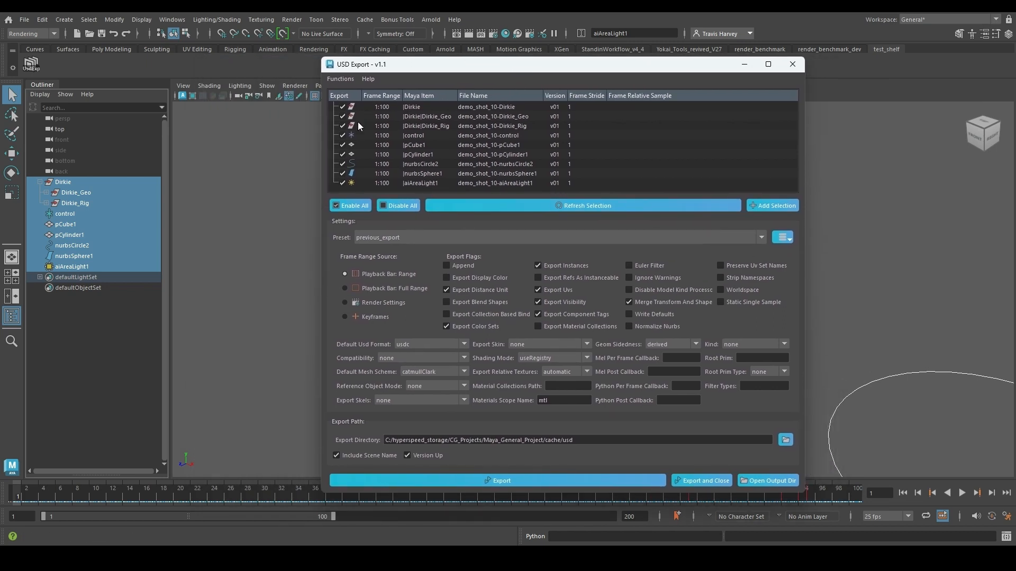
Step: Try the individual export toggles of Dirkie, Dirkie_Geo, Dirkie_Rig and control, leaving all of them enabled
left_click(343, 117)
left_click(344, 125)
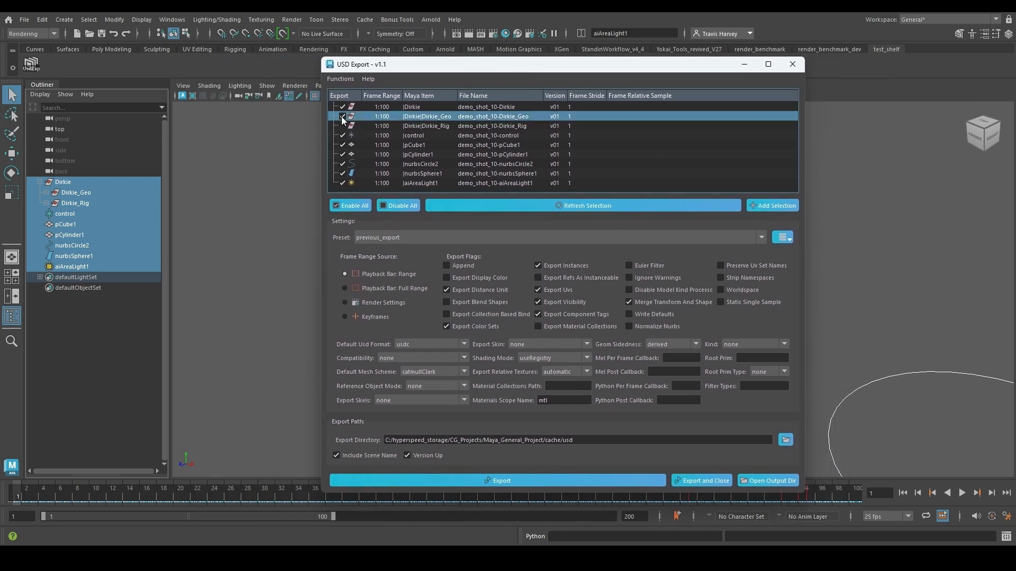
left_click(342, 107)
left_click(343, 136)
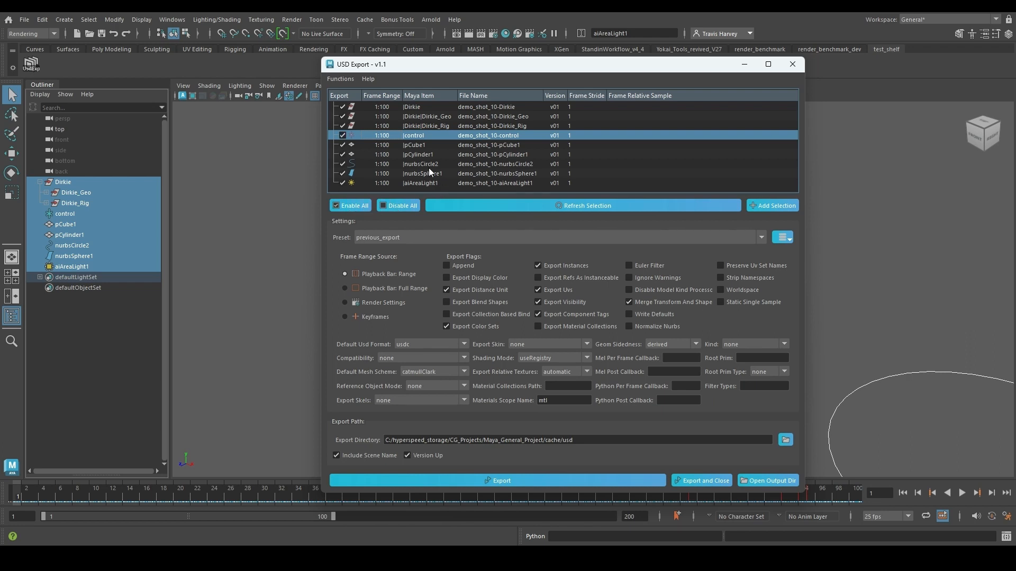
Step: Remove pCube1, pCylinder1, nurbsCircle2 and nurbsSphere1 from the export list
left_click_drag(427, 145, 431, 174)
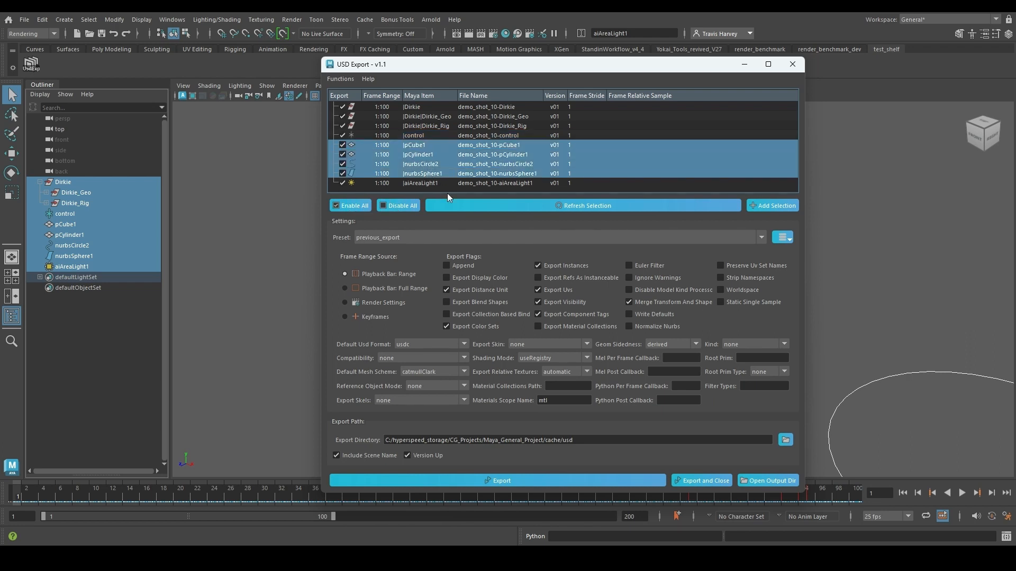
right_click(442, 156)
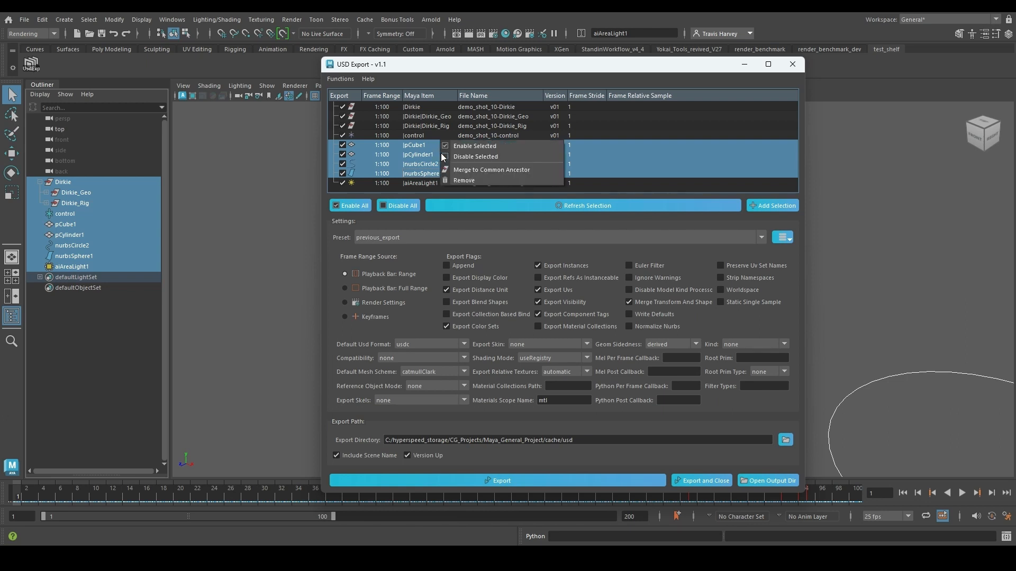
left_click(463, 180)
Step: Disable Dirkie_Geo, Dirkie_Rig and control together in the export list
left_click_drag(416, 135, 418, 116)
right_click(428, 127)
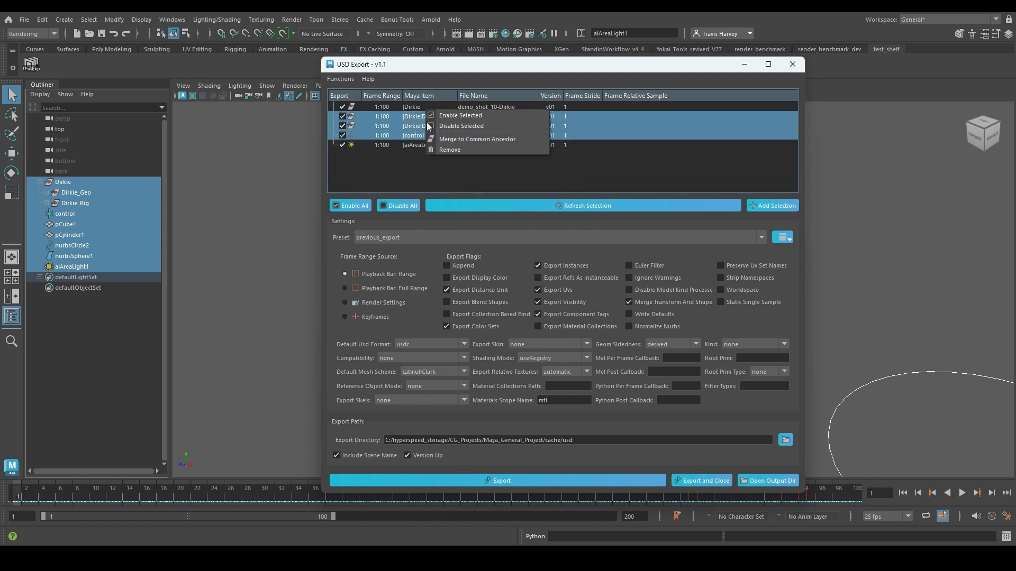
left_click(464, 126)
Step: Enable Dirkie_Rig, control and aiAreaLight1 as a group for export, and enable Dirkie_Geo as well
left_click(434, 119)
left_click(430, 125)
left_click(427, 145, "shift")
right_click(425, 125)
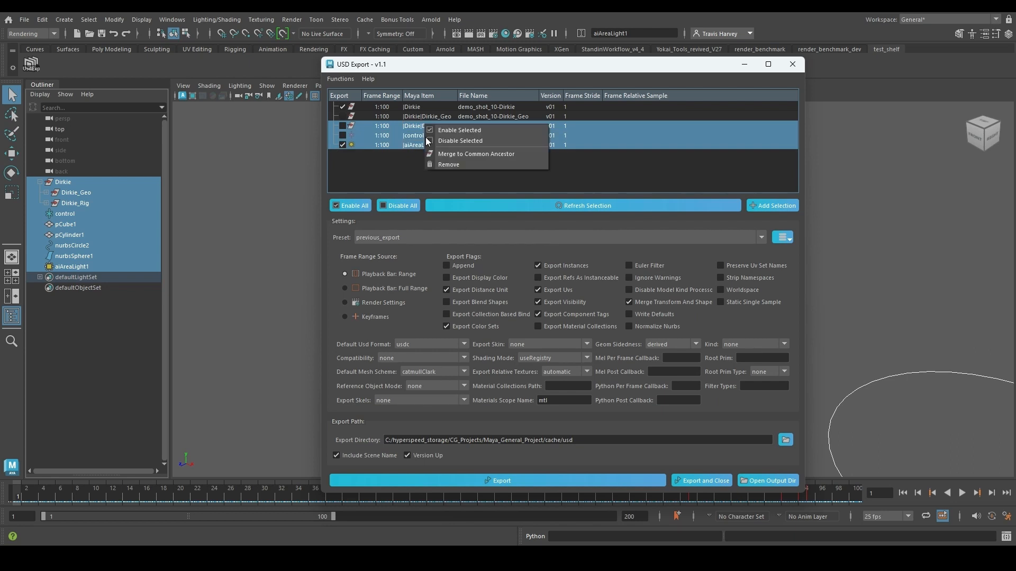
left_click(451, 132)
left_click(424, 118)
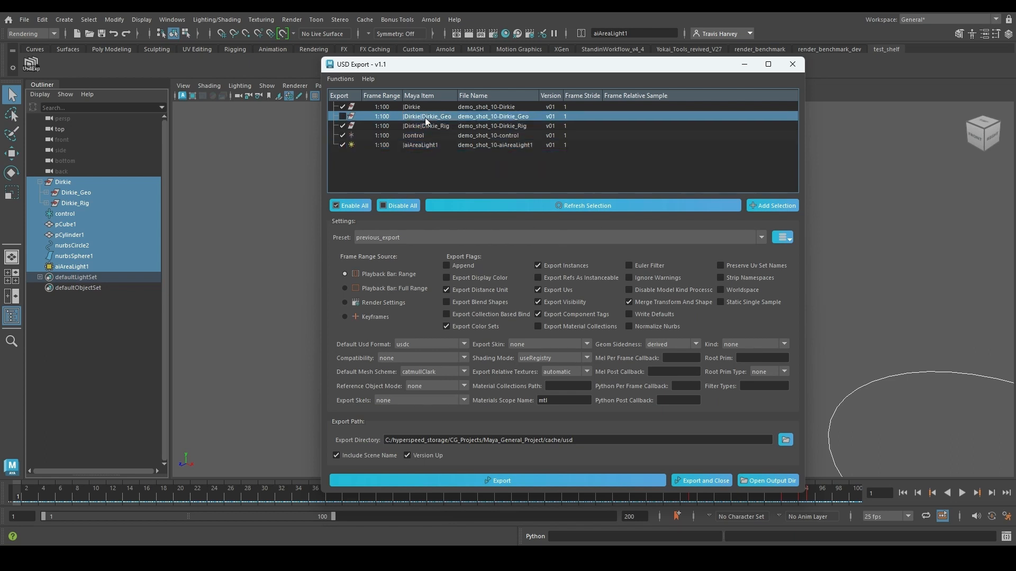
right_click(425, 118)
left_click(462, 112)
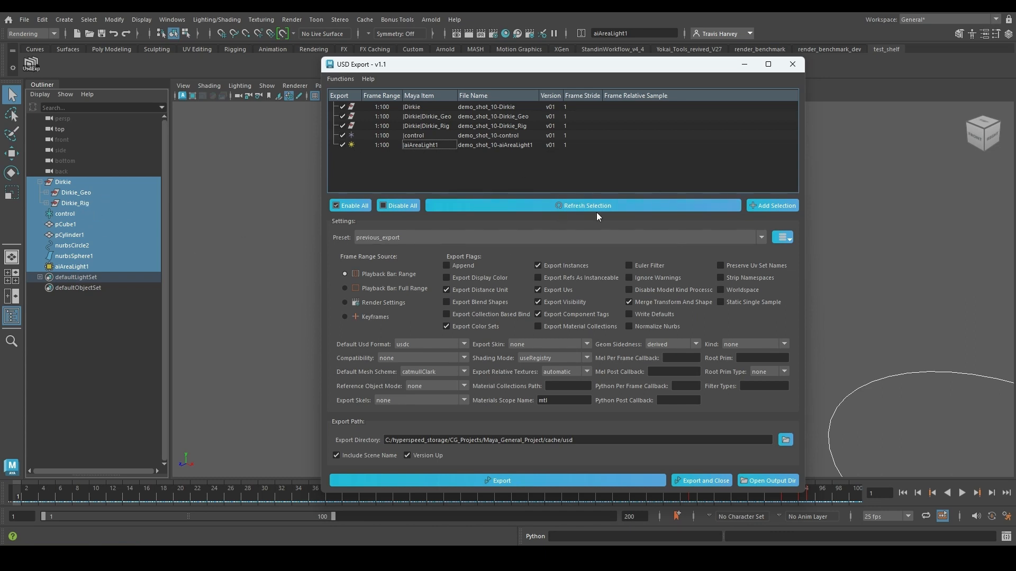
Step: Refresh the export list from the scene selection and remove Dirkie_Rig, control, pCube1, pCylinder1 and nurbsCircle2 from it
left_click(582, 206)
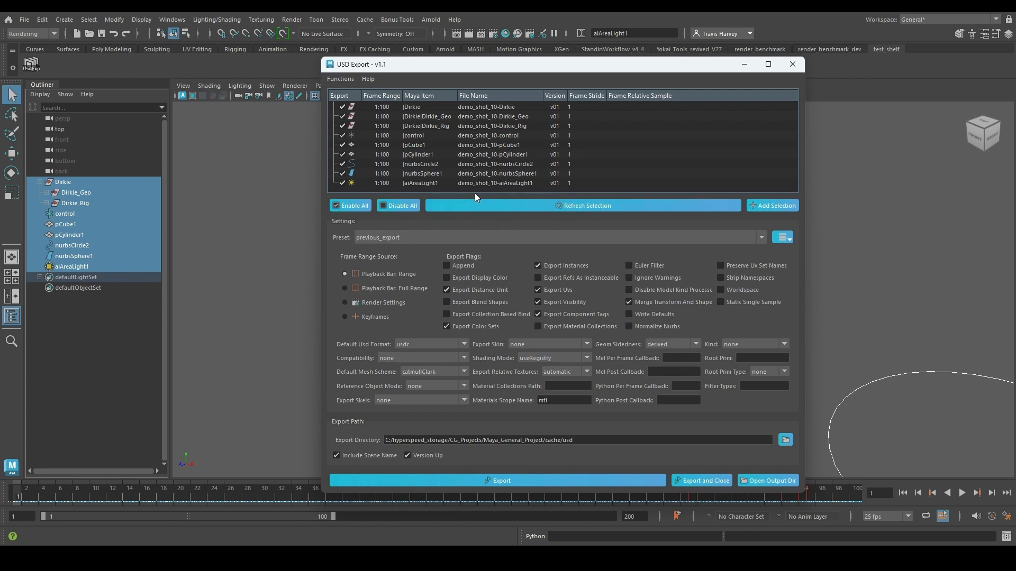
left_click_drag(444, 126, 443, 164)
right_click(418, 136)
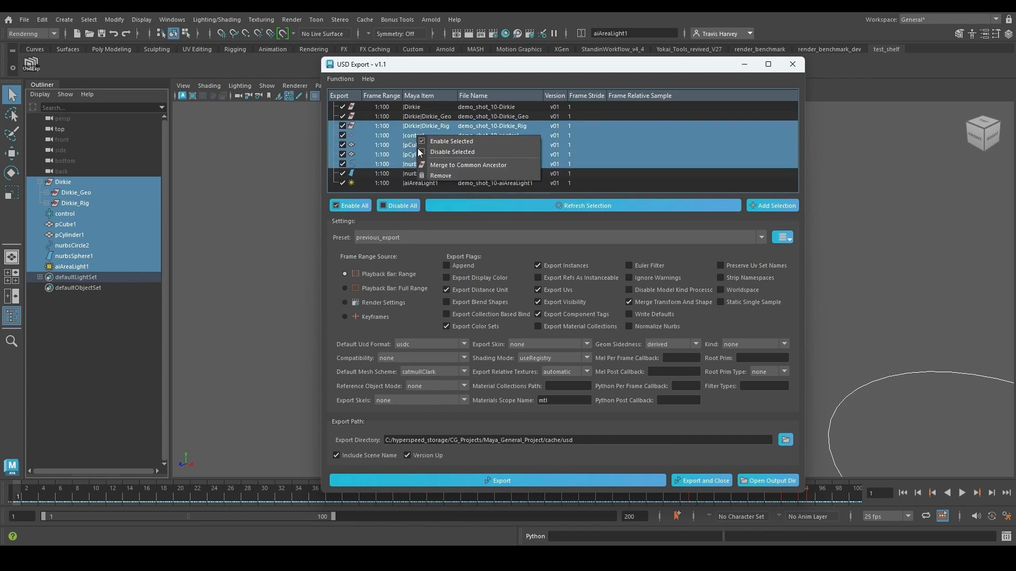
left_click(449, 177)
Step: Add pCube1 through nurbsSphere1 to the export list, followed by the Dirkie hierarchy expanded down to Global_Control
left_click_drag(93, 224, 94, 256)
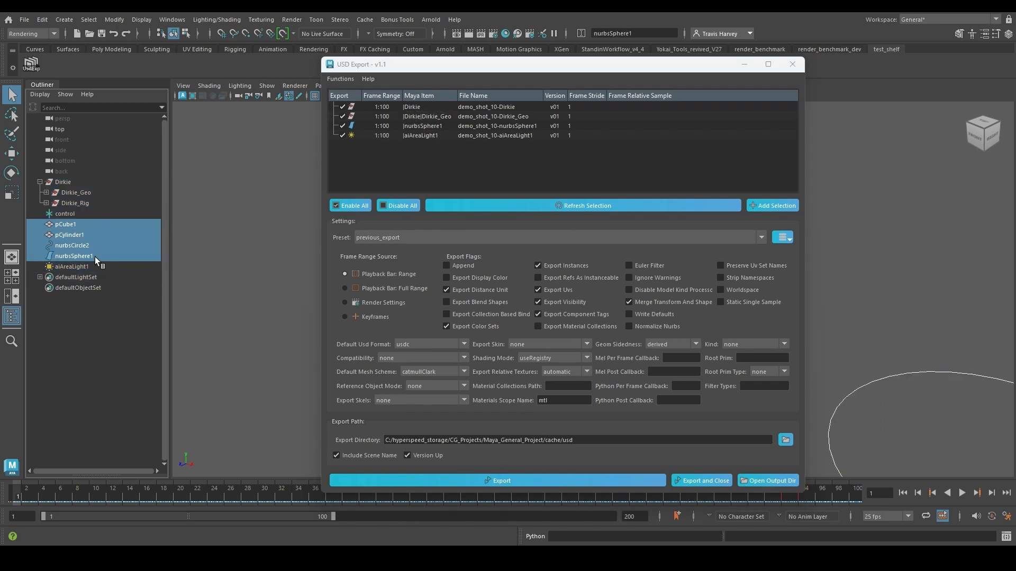
left_click(776, 208)
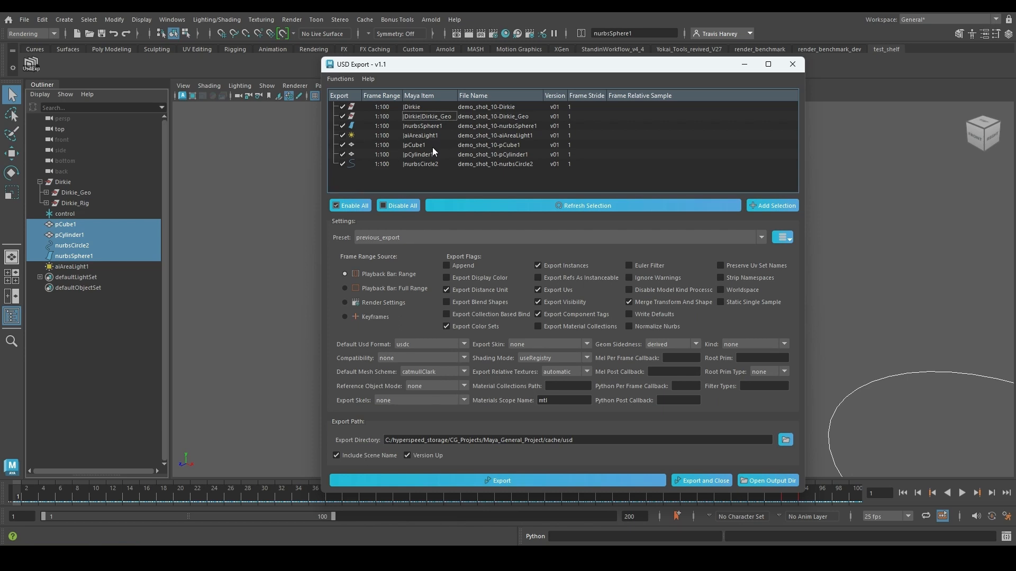
left_click(46, 203)
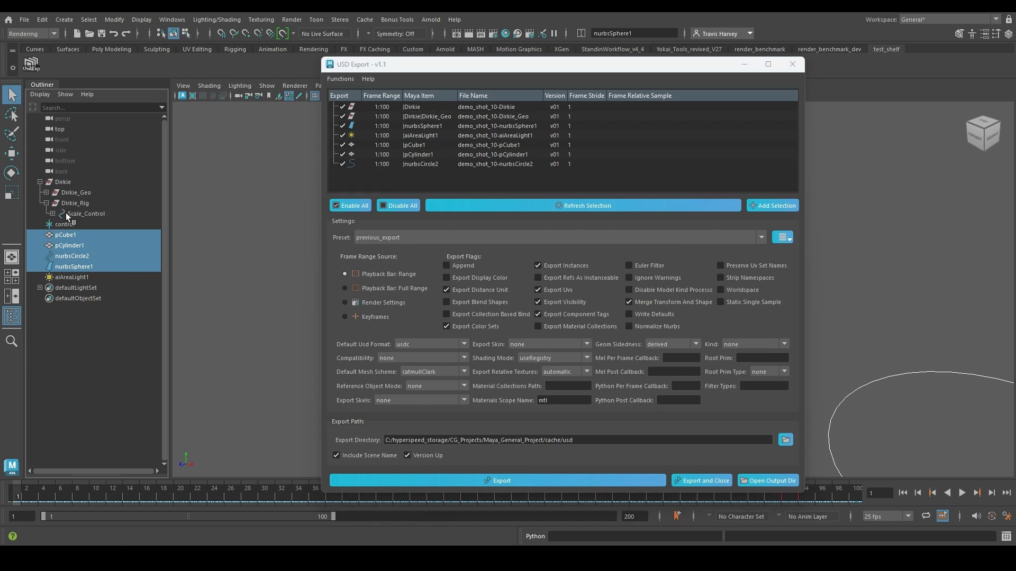
left_click(52, 214)
left_click(63, 182)
left_click(100, 222, "shift")
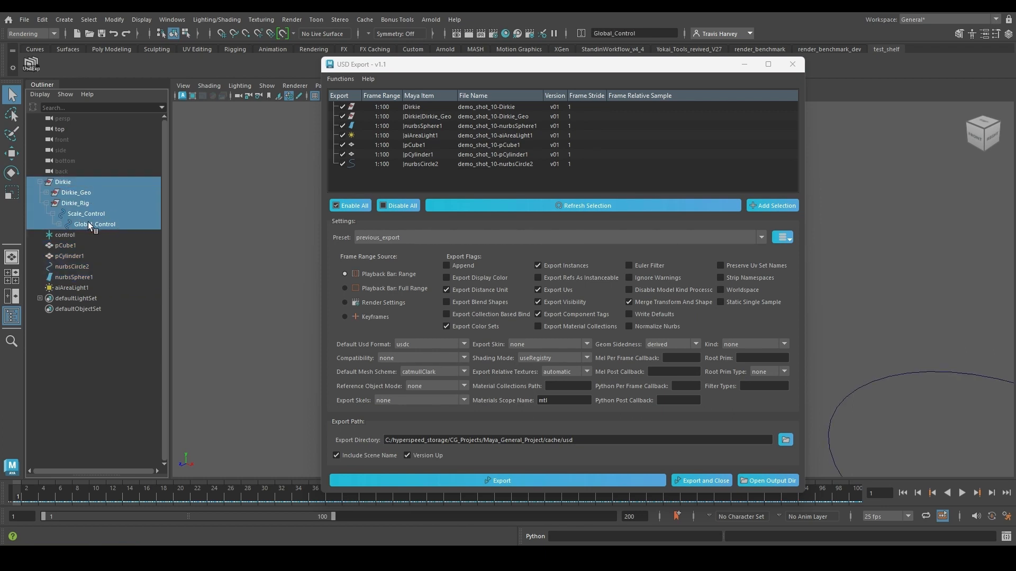
left_click(761, 206)
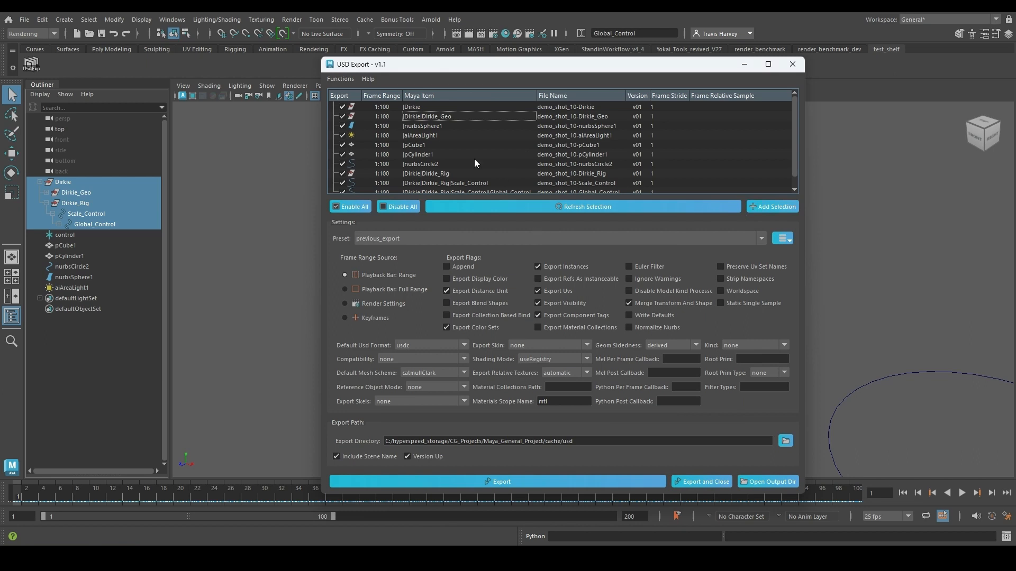
Step: Merge the Dirkie, Dirkie_Geo and Dirkie_Rig export items to their common ancestor
scroll(474, 159, "down", 1)
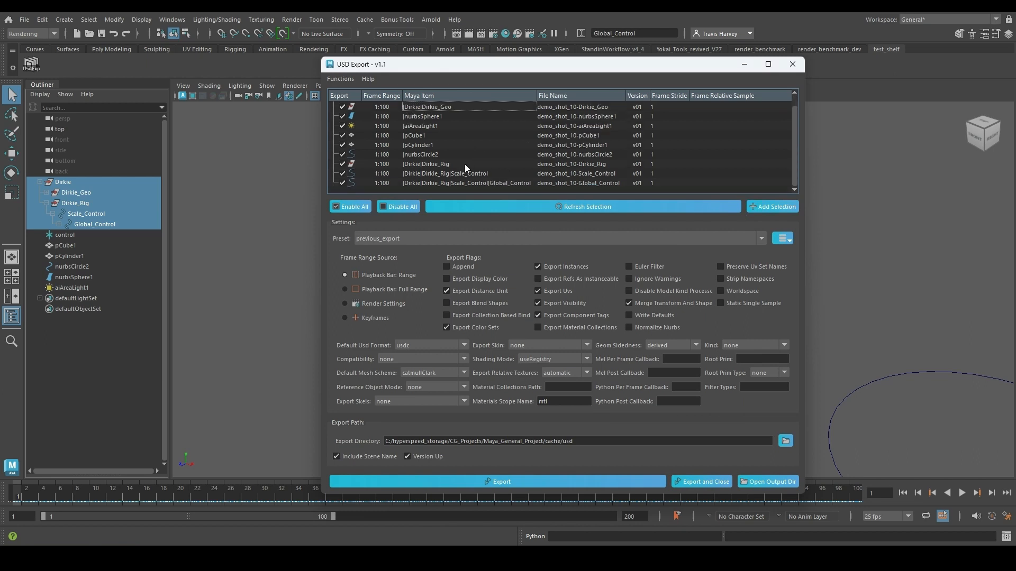
left_click(412, 161)
scroll(444, 170, "up", 1)
left_click(419, 117, "ctrl")
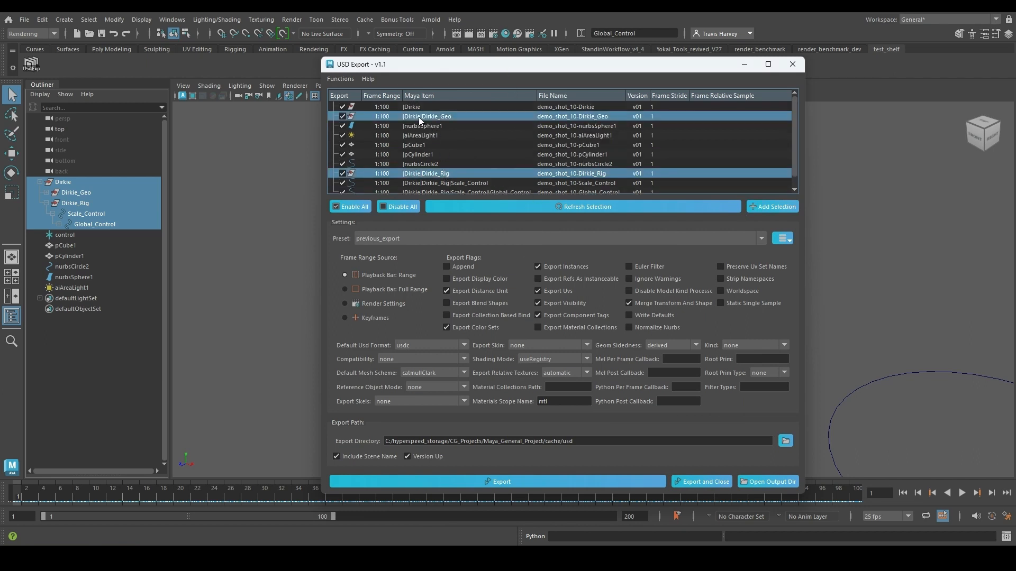
scroll(456, 154, "down", 1)
scroll(431, 169, "up", 1)
left_click(487, 109, "ctrl")
right_click(501, 106)
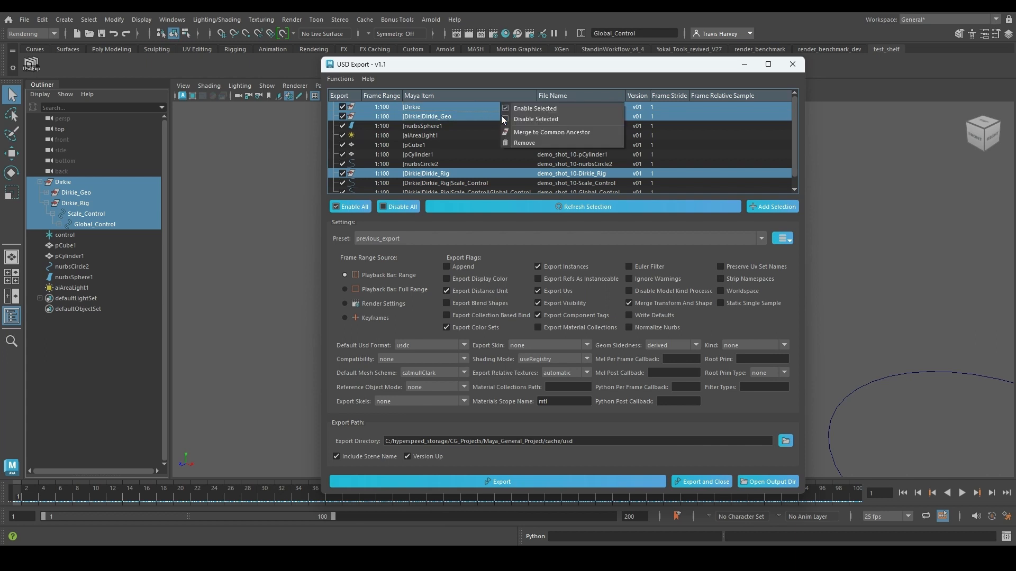
left_click(563, 133)
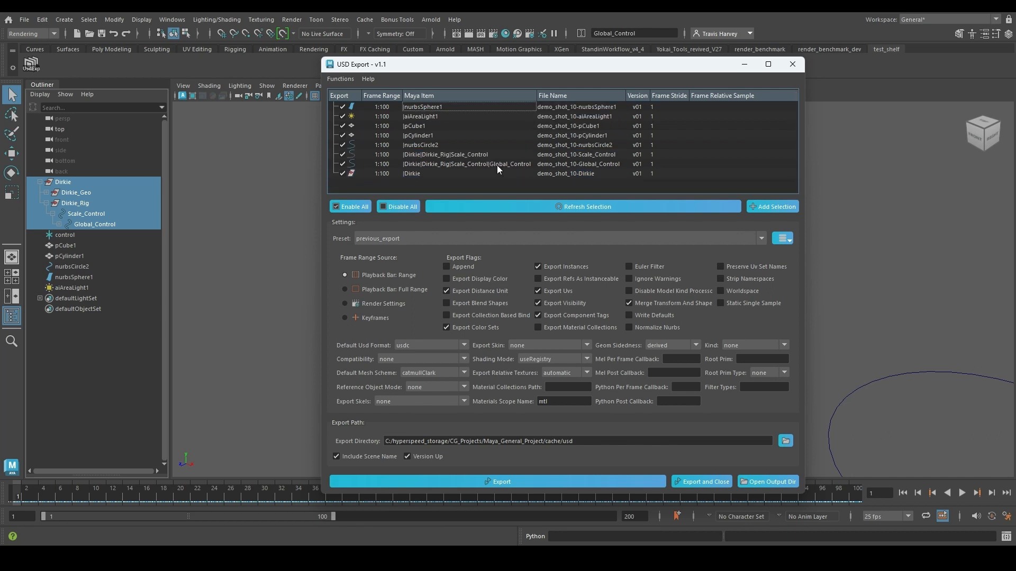
Step: Merge the Scale_Control, Global_Control and Dirkie export items to their common ancestor
left_click(429, 174)
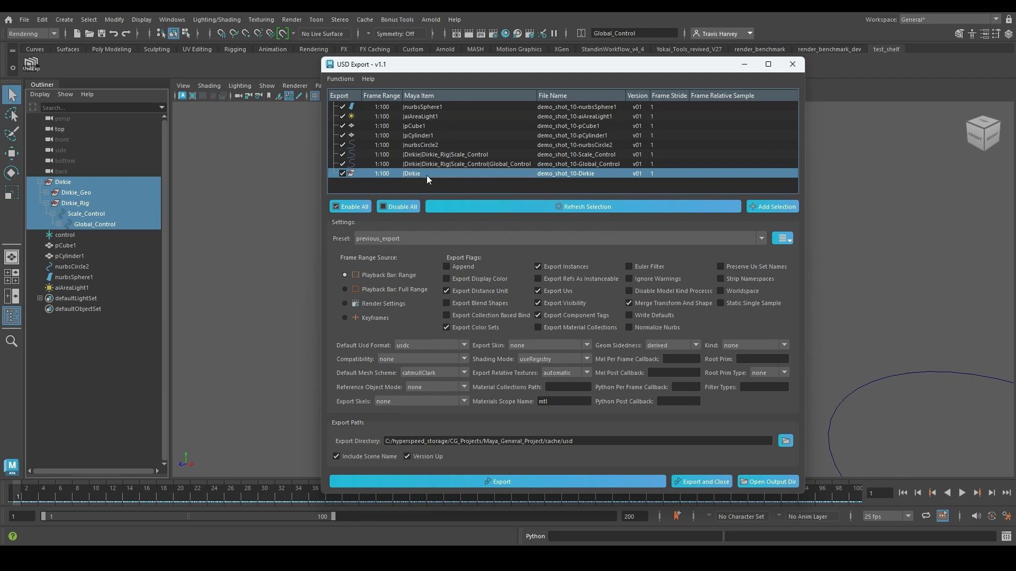
left_click(428, 147)
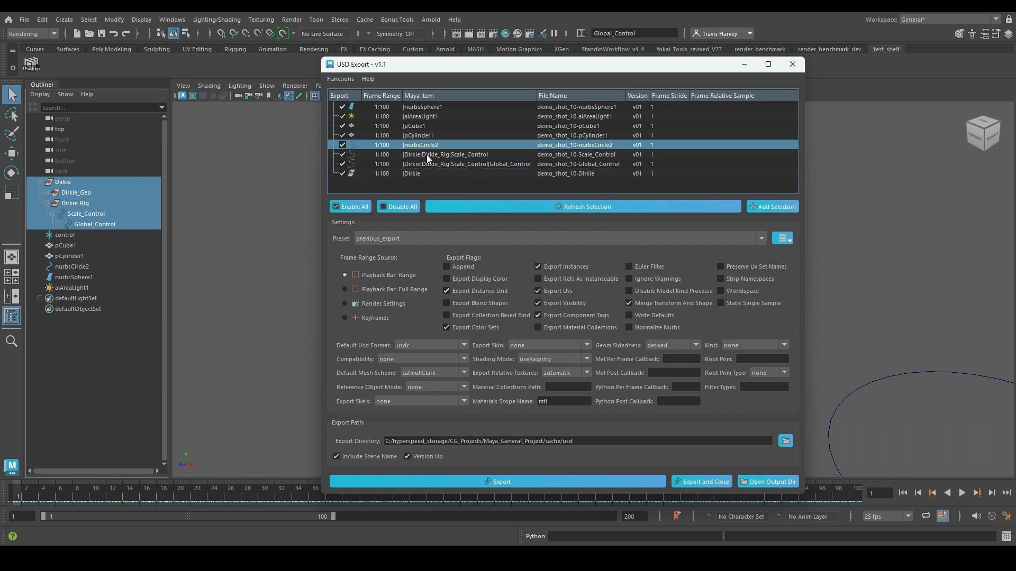
left_click(427, 154)
left_click(431, 164)
left_click(430, 173)
left_click(431, 155, "shift")
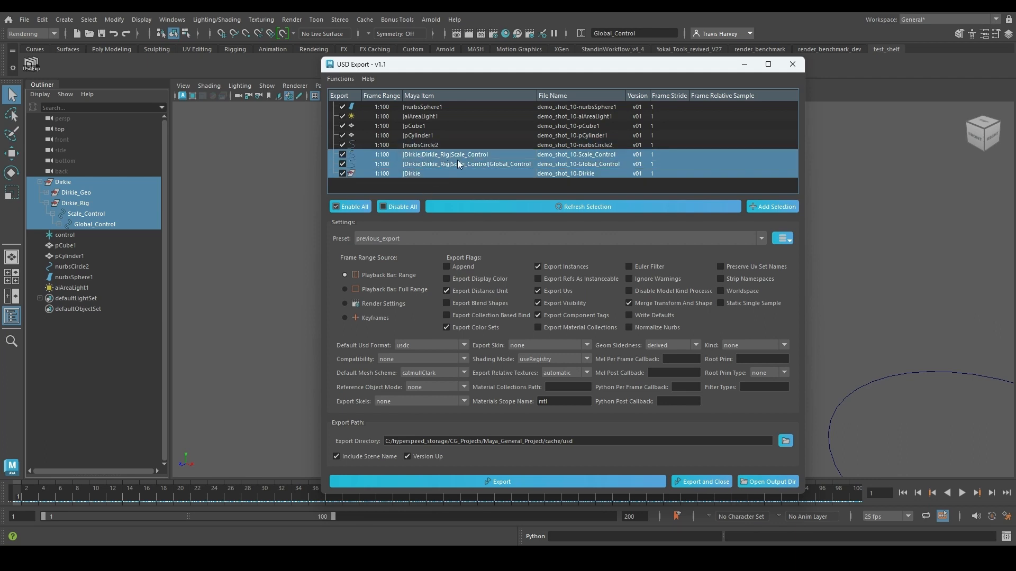
right_click(443, 167)
left_click(491, 183)
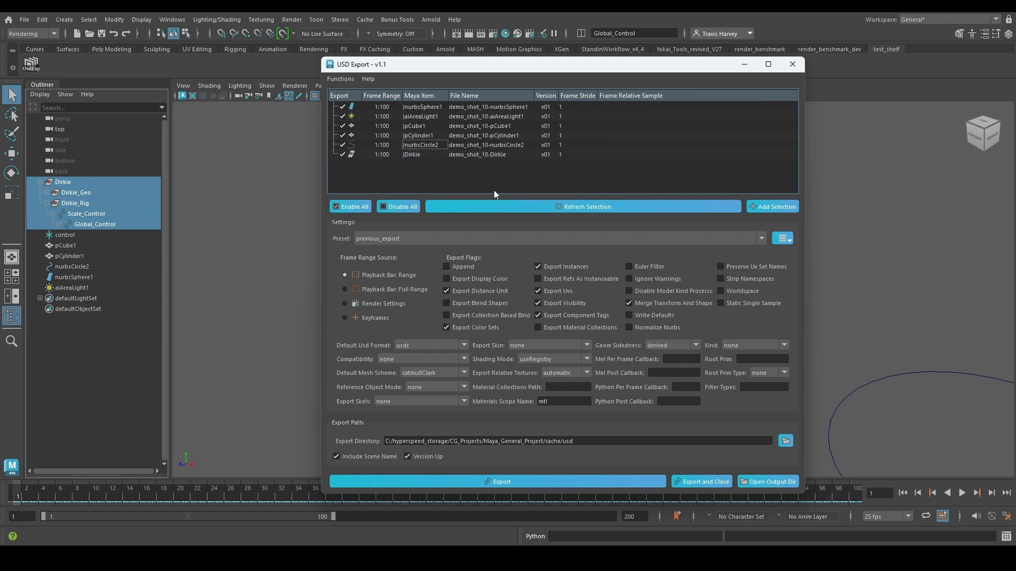
Step: Switch the frame range source to Playback Bar: Full Range, Render Settings and finally Keyframes
left_click(430, 154)
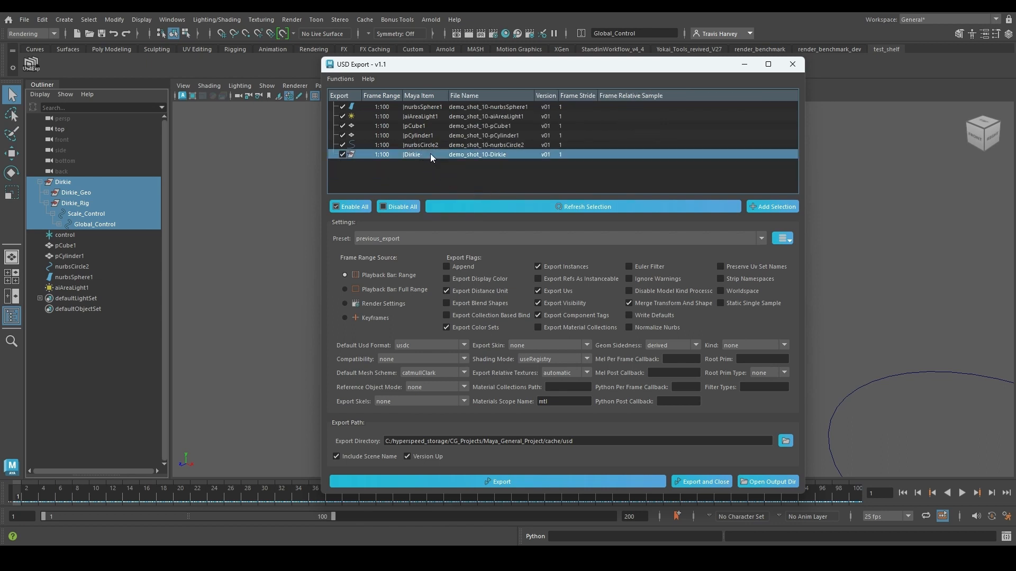
left_click(433, 169)
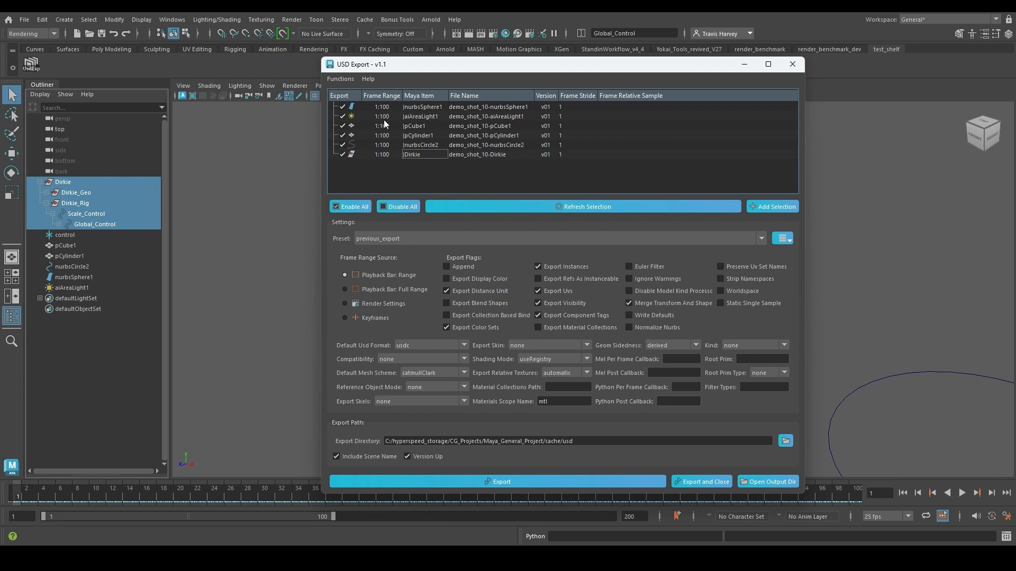
left_click(387, 155)
left_click_drag(445, 65, 448, 41)
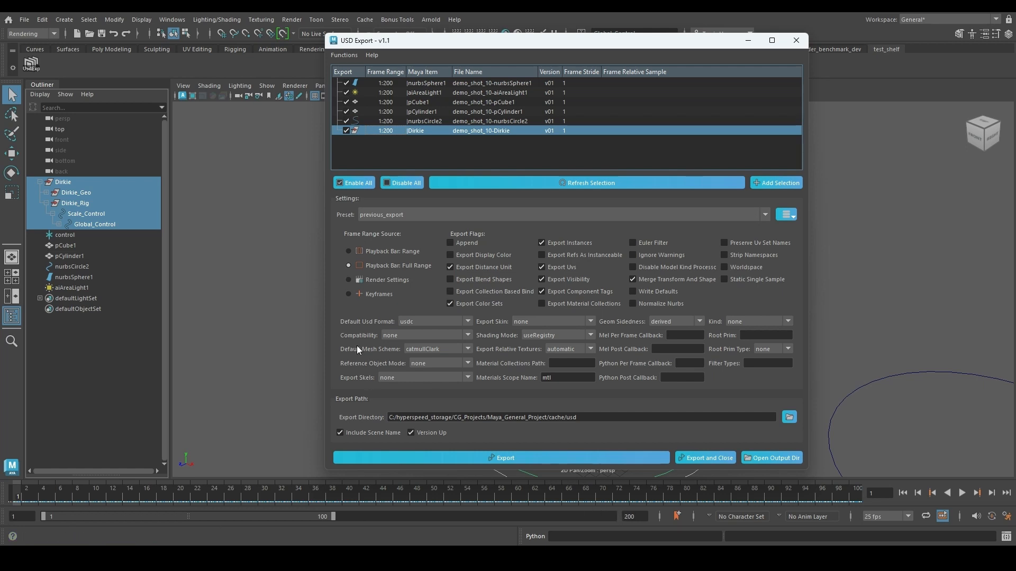
left_click(388, 280)
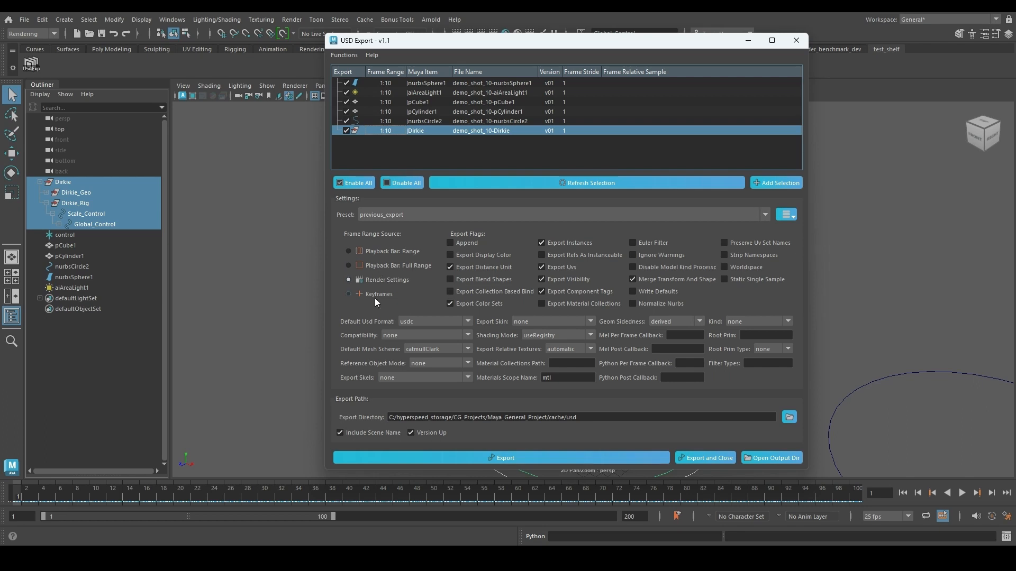
left_click(373, 294)
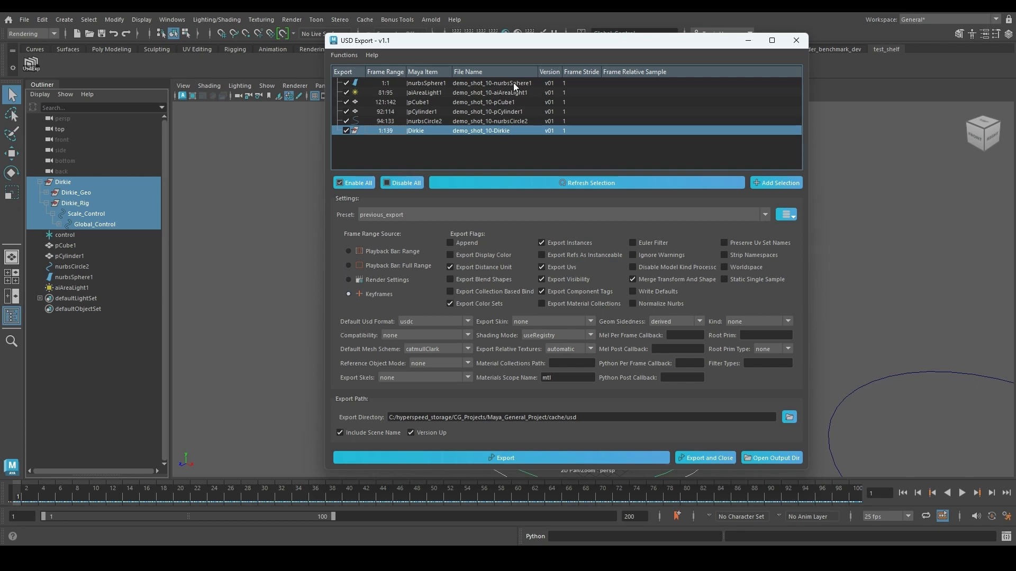
left_click_drag(513, 40, 661, 79)
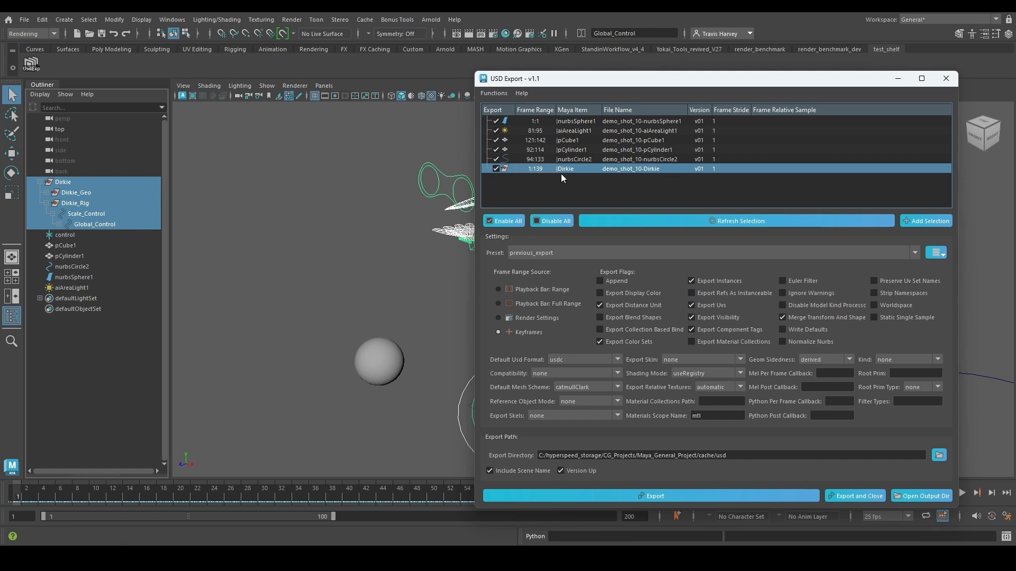
left_click(563, 189)
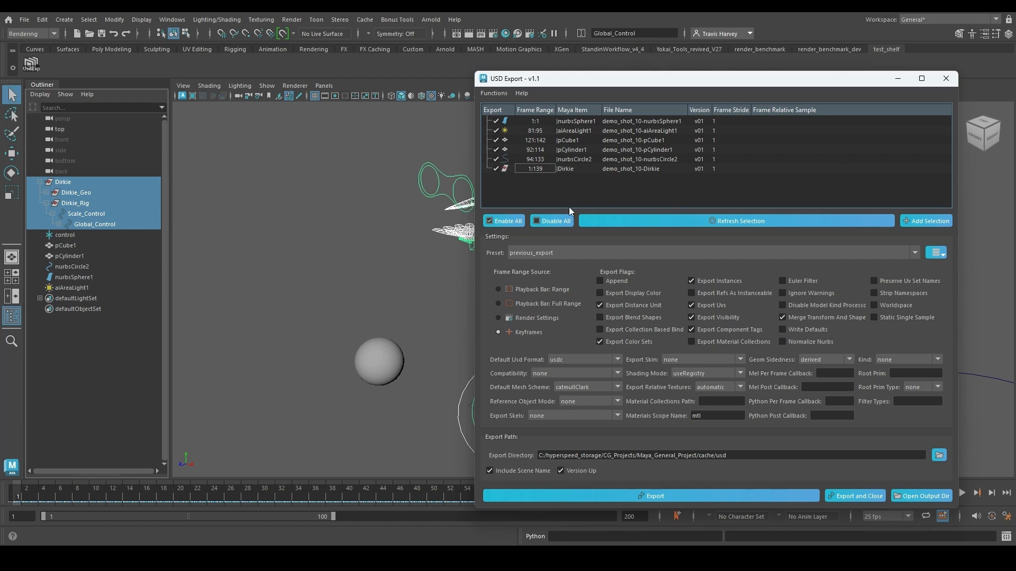
Step: Override the Dirkie item's frame range with -20:100
double_click(536, 170)
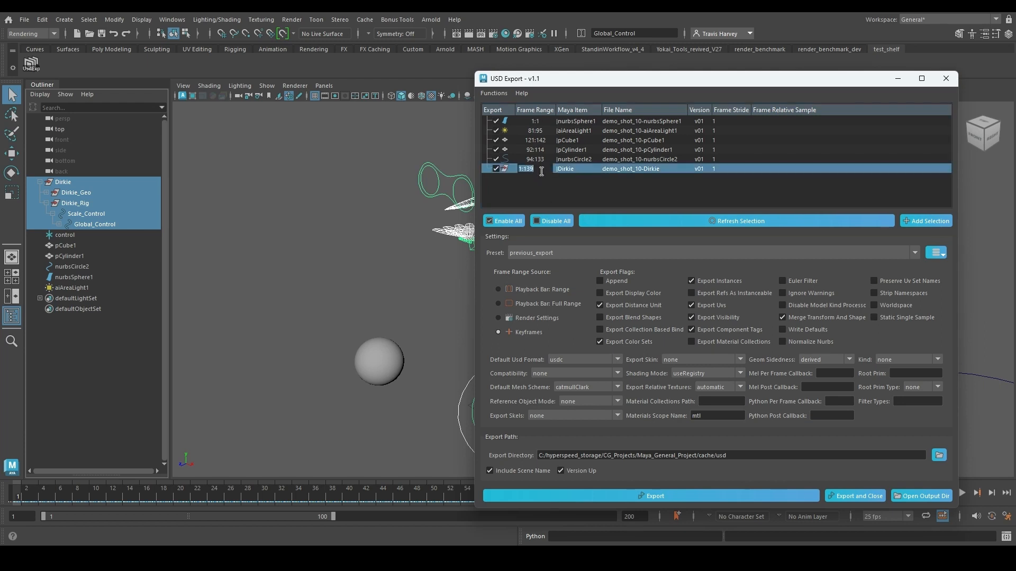
type("20:100")
key("Return")
left_click(534, 169)
left_click(536, 172)
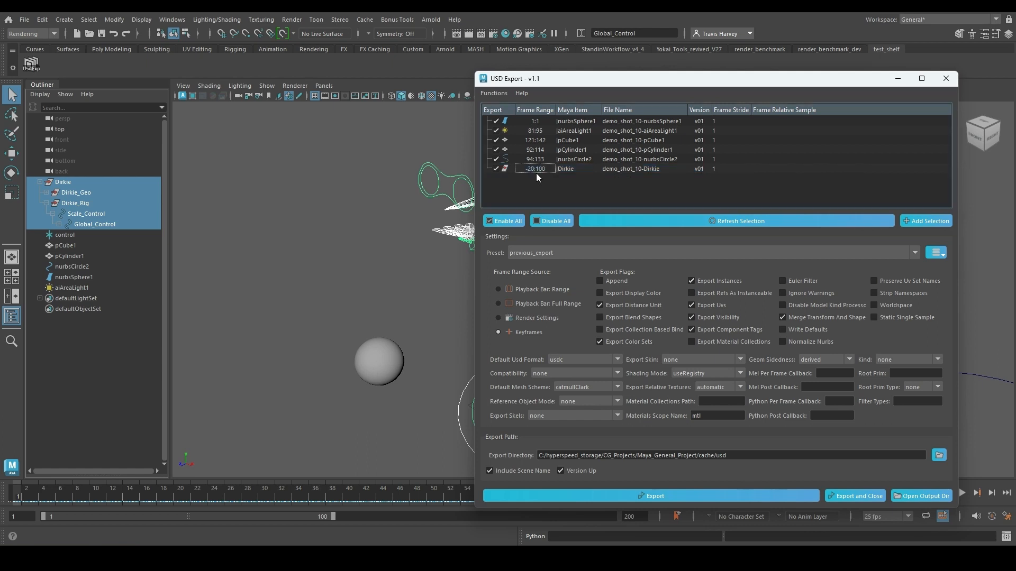
Step: Override Dirkie's frame range with frame 600 and cycle the frame range source through both Playback Bar options back to Keyframes
left_click(539, 171)
left_click(539, 171)
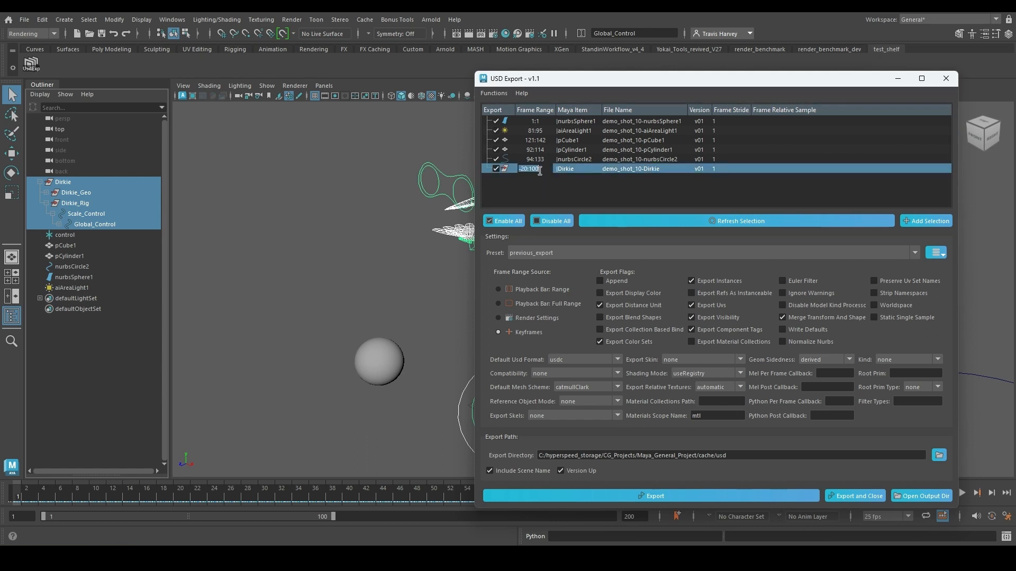
type("0")
type("600")
key("Return")
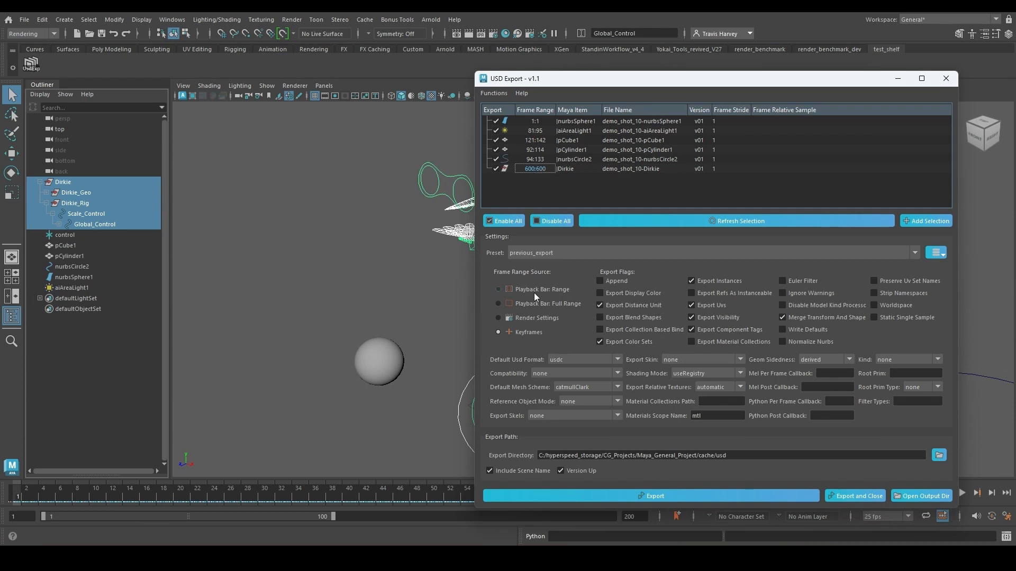
left_click(519, 302)
left_click(528, 289)
left_click(527, 332)
Step: Override the frame ranges of nurbsCircle2 and pCylinder1 with frame 55, then switch the source to Playback Bar: Full Range and back to Keyframes
double_click(533, 160)
type("5")
key("Return")
double_click(537, 150)
type("55")
key("Return")
left_click(527, 305)
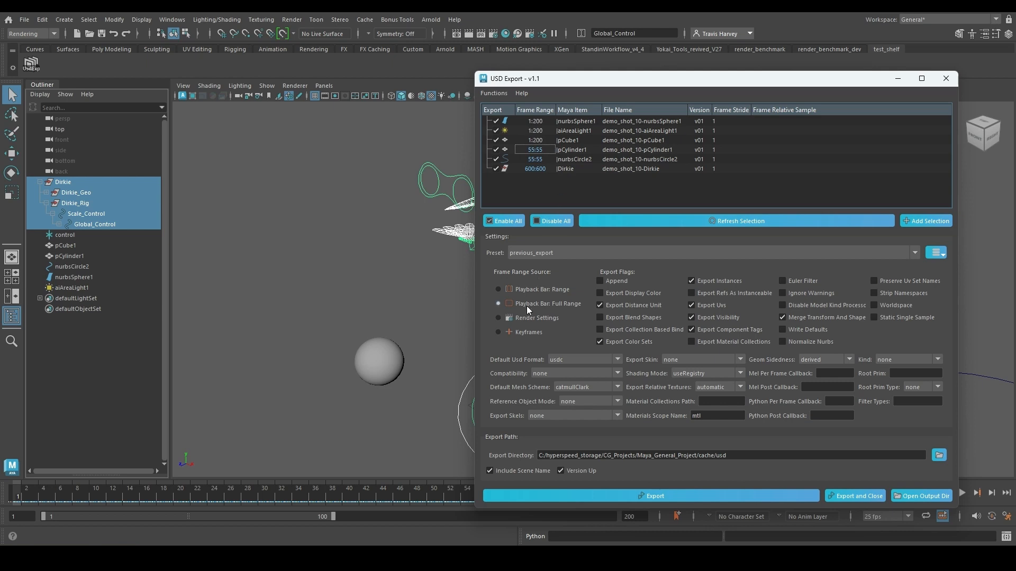
left_click(528, 332)
Step: Clear the user override on the Dirkie item and cycle through all frame range sources, ending on Keyframes
right_click(532, 167)
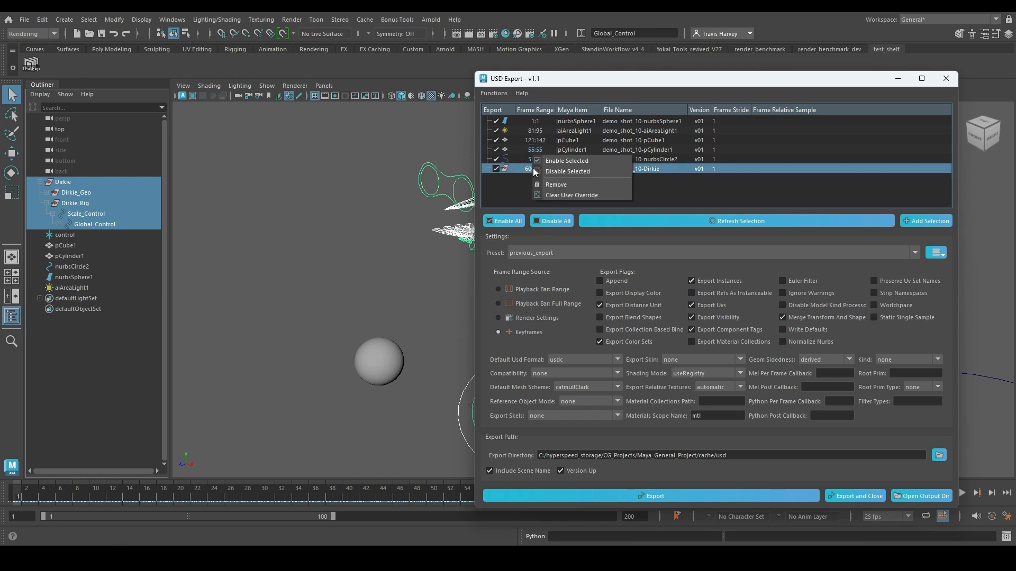
left_click(591, 197)
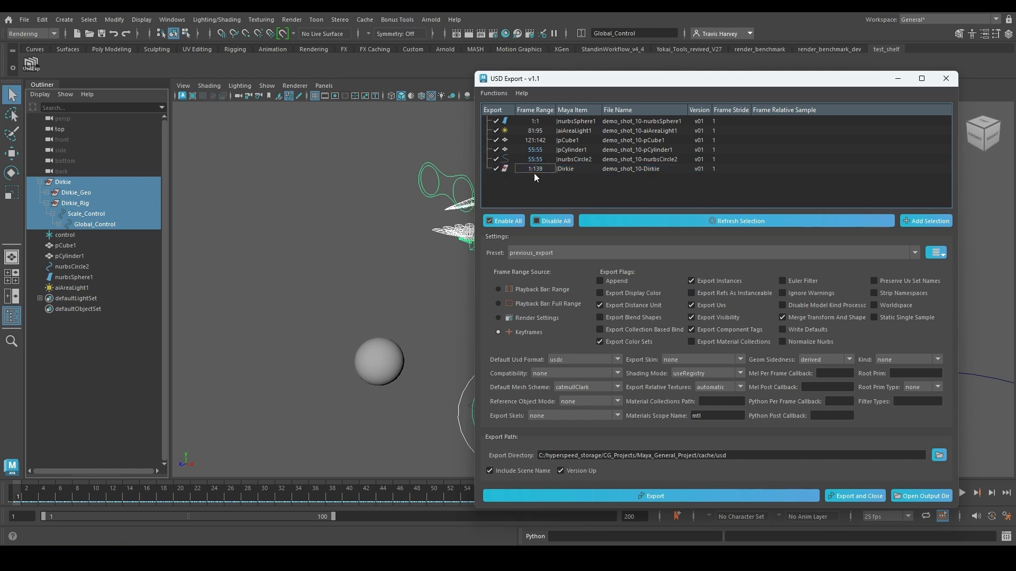
left_click(535, 302)
left_click(533, 291)
left_click(538, 316)
left_click(532, 334)
Step: Clear all user overrides and switch the frame range source to Playback Bar: Range, Render Settings and back to Keyframes
left_click(500, 94)
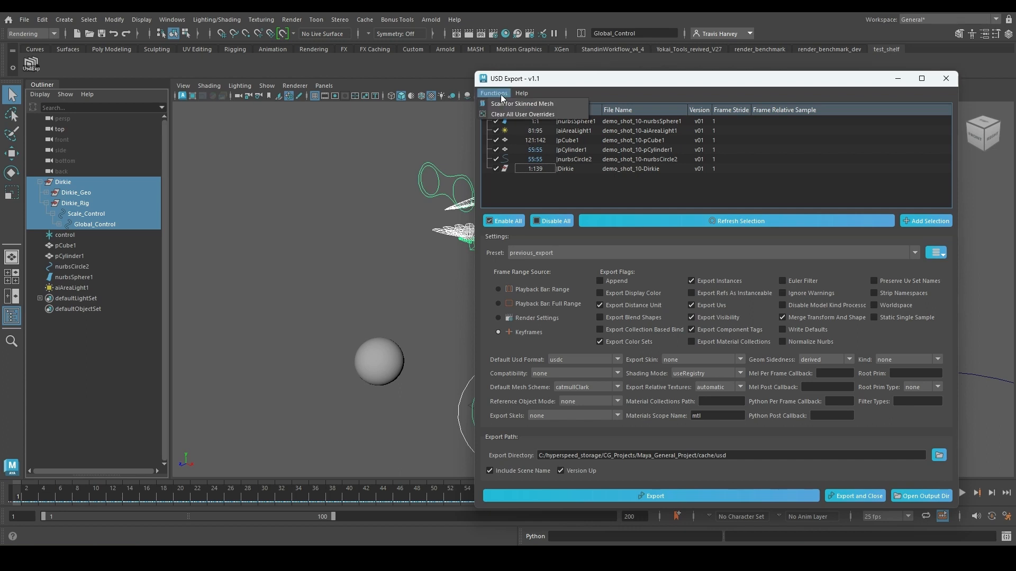
left_click(537, 115)
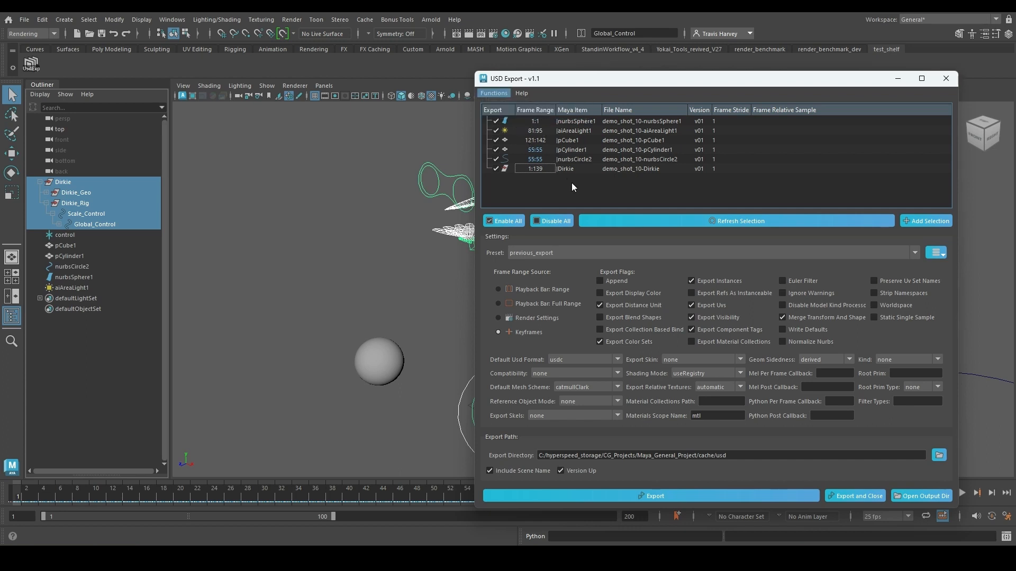
left_click(529, 291)
left_click(532, 318)
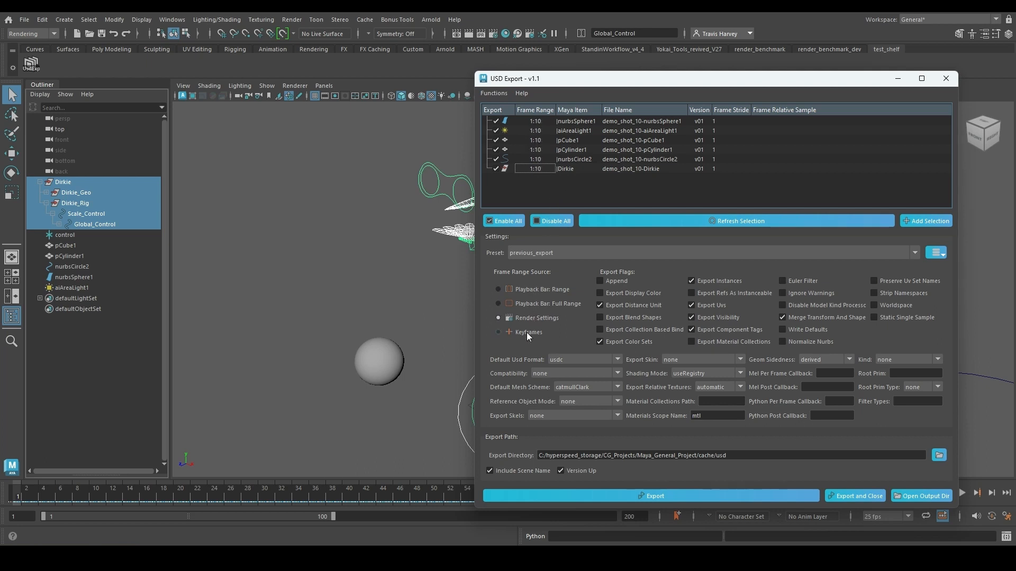
left_click(528, 334)
Step: Set the version of the nurbsSphere1 export item to v05
left_click(699, 123)
left_click(700, 123)
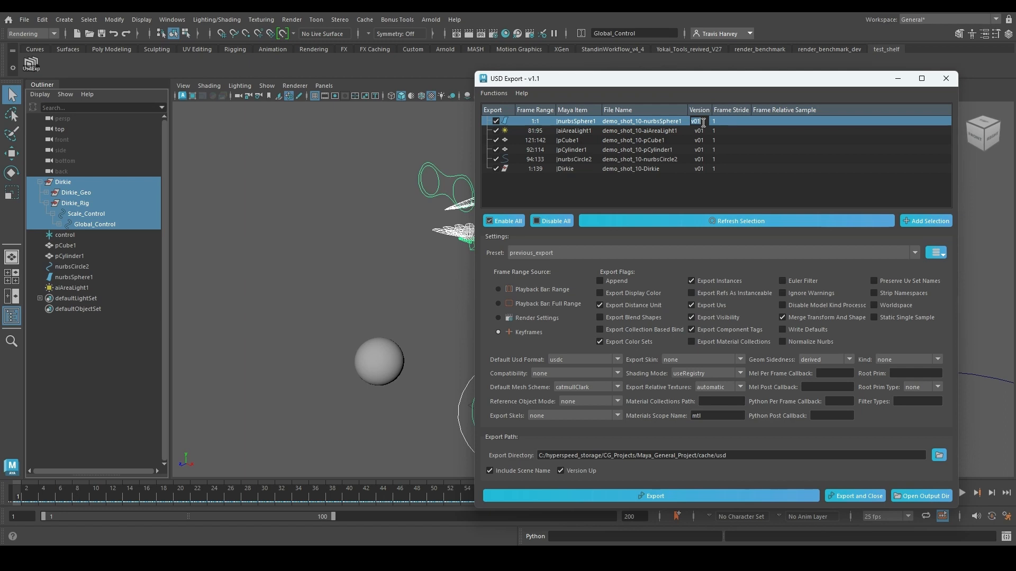
type("v")
key("Return")
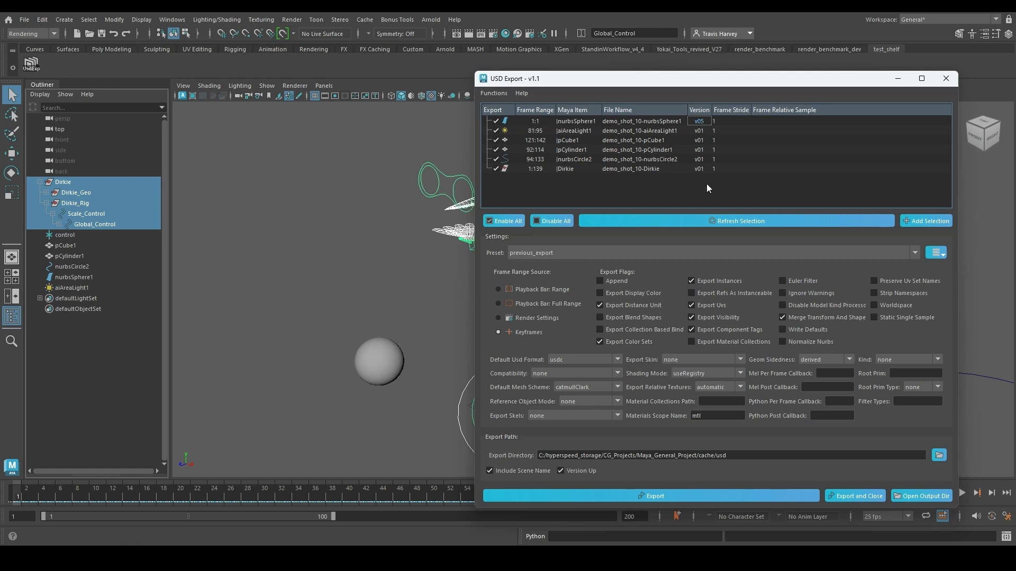
Step: Try to replace nurbsSphere1's version with arbitrary non-numeric text
left_click(702, 123)
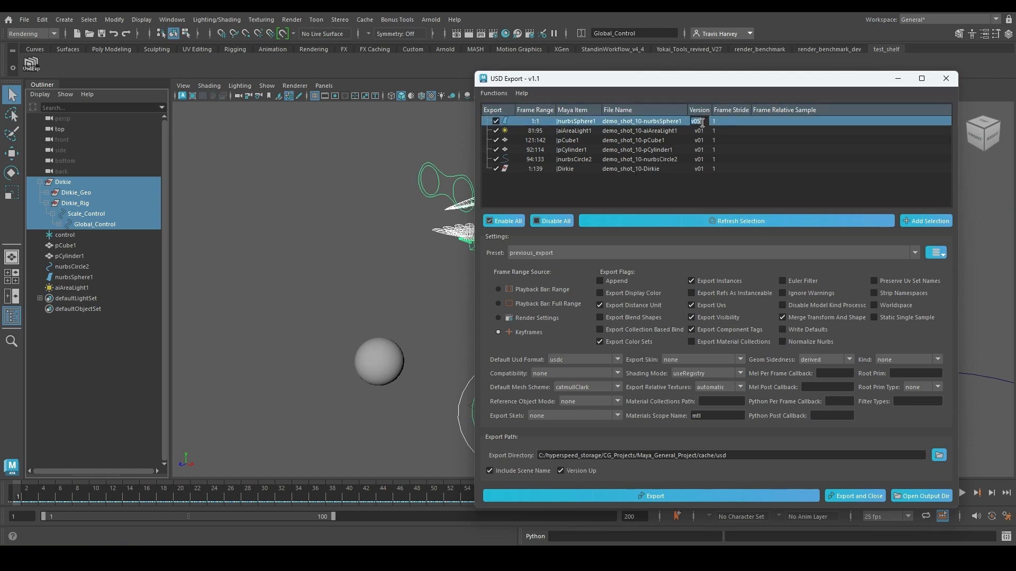
left_click(702, 123)
key("Return")
left_click(703, 119)
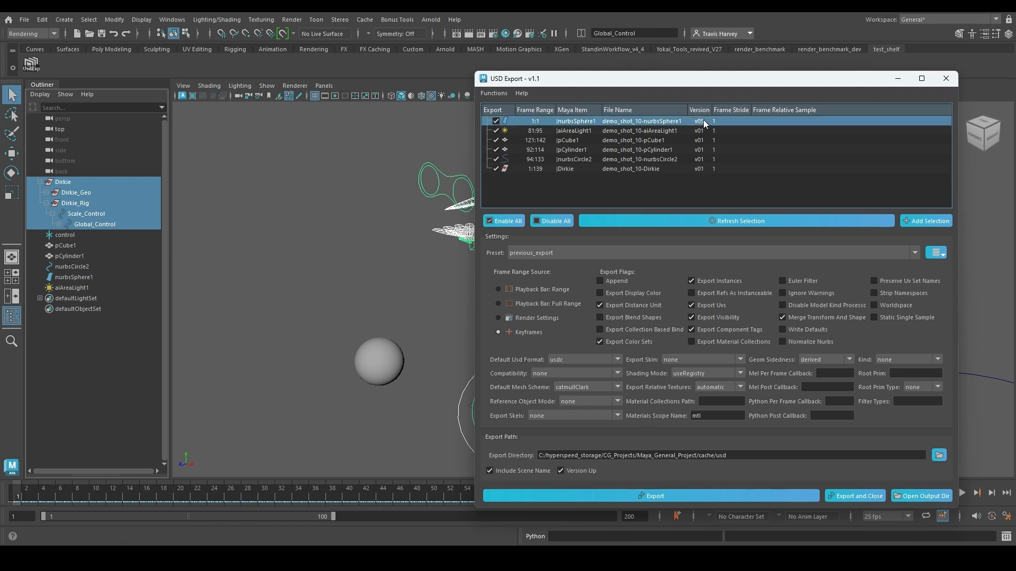
left_click(703, 120)
key("Return")
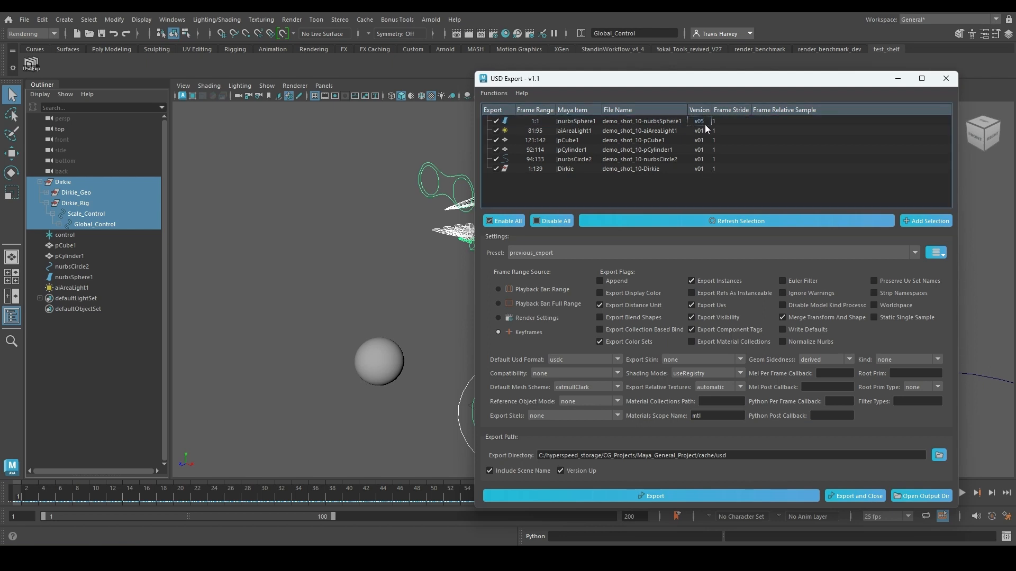
double_click(703, 123)
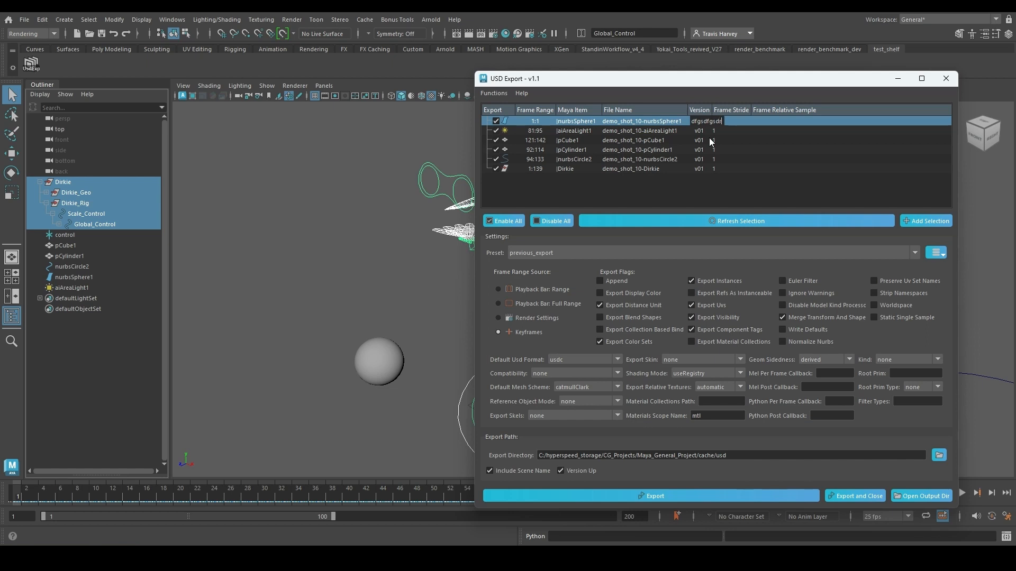
key("Return")
left_click(706, 192)
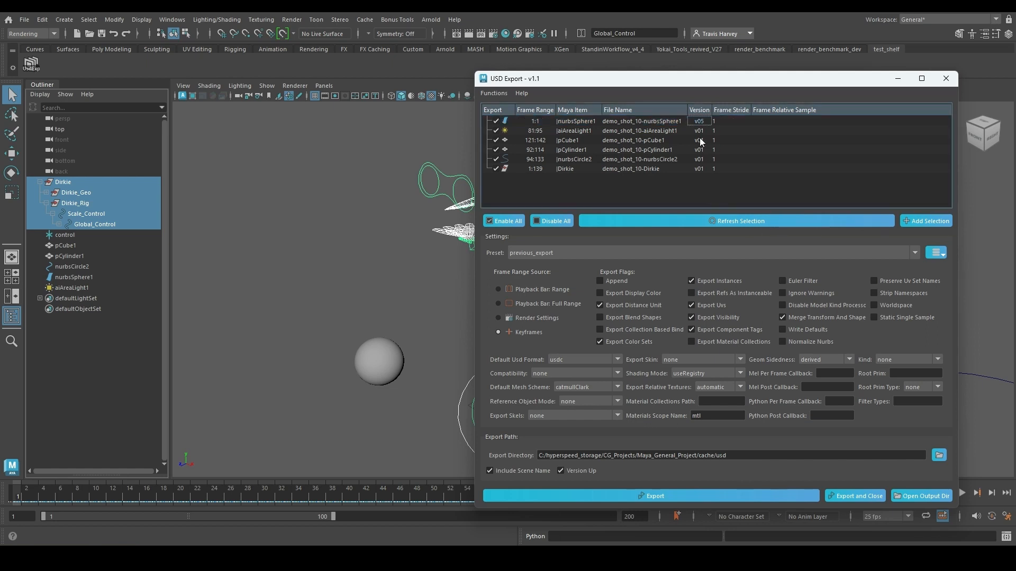
Step: Set the frame stride to 2 for nurbsSphere1 and to 5 for aiAreaLight1
left_click(717, 123)
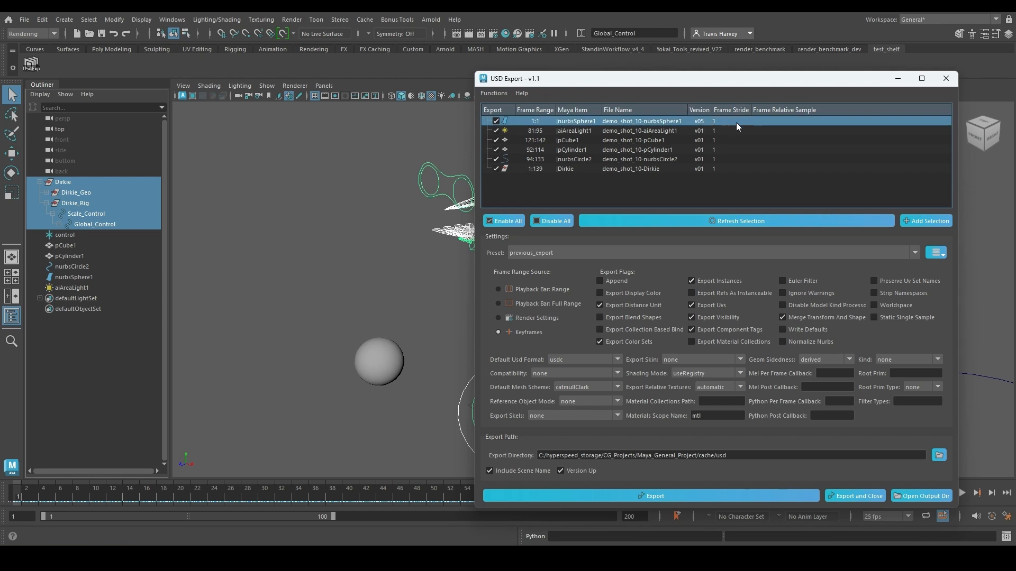
left_click(730, 184)
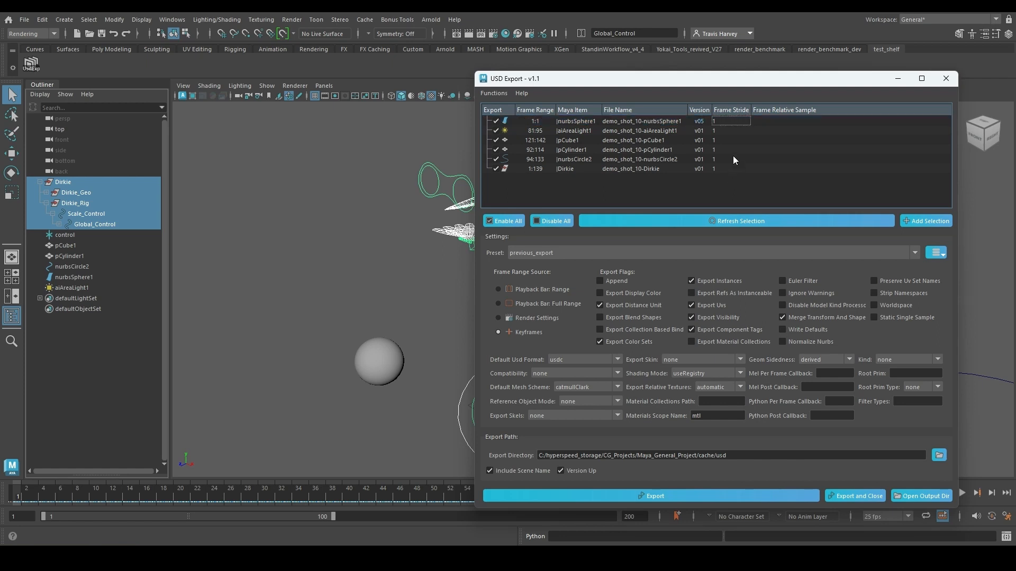
double_click(718, 122)
type("2")
key("Return")
double_click(714, 131)
type("5")
key("Return")
left_click(738, 131)
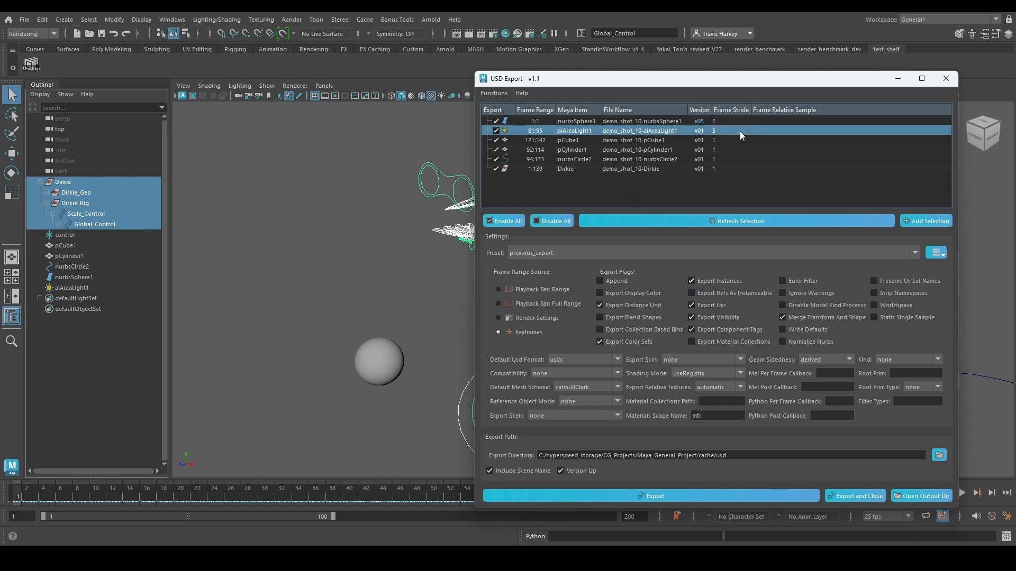
left_click(736, 197)
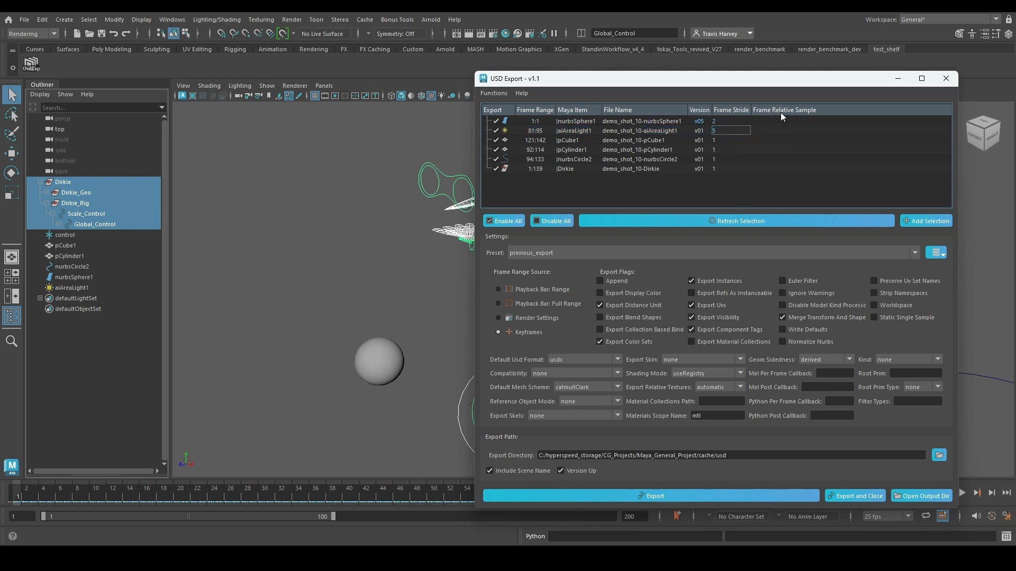
Step: Read the help for Frame Relative Sample and Frame Stride, and set Dirkie's frame relative samples to -0.2 -0.4 0.5 0.8
mouse_move(781, 112)
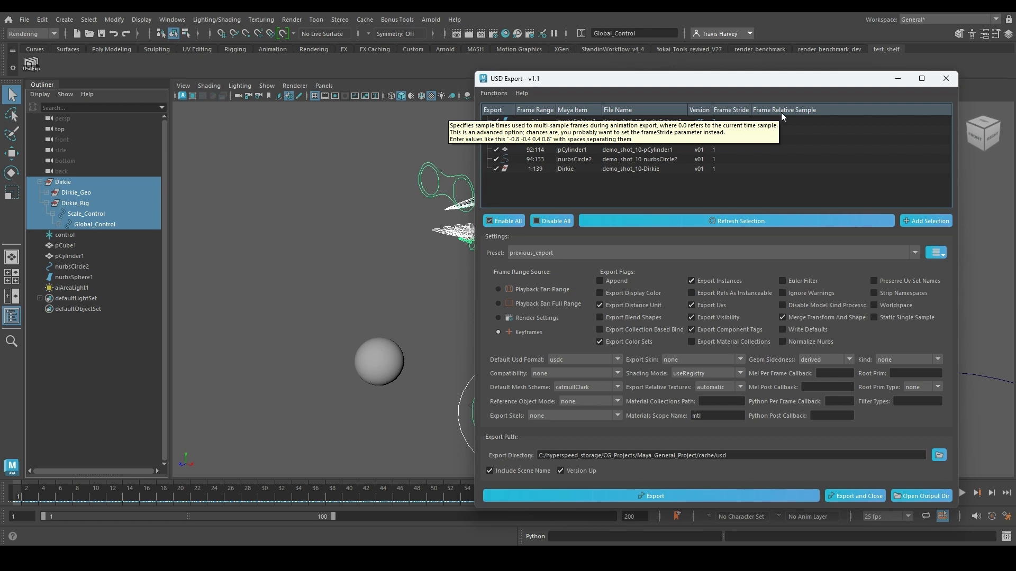
mouse_move(729, 112)
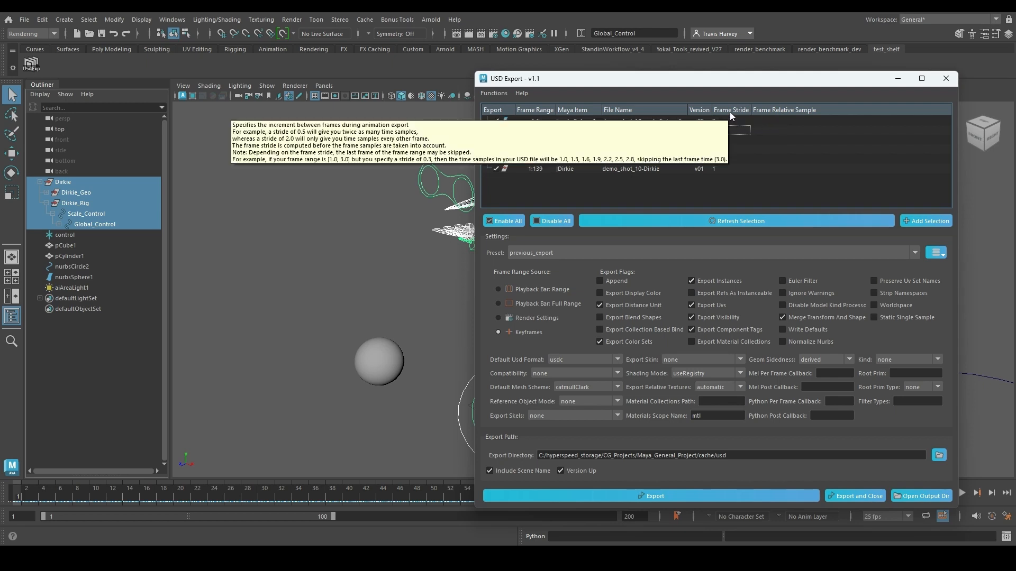
double_click(777, 168)
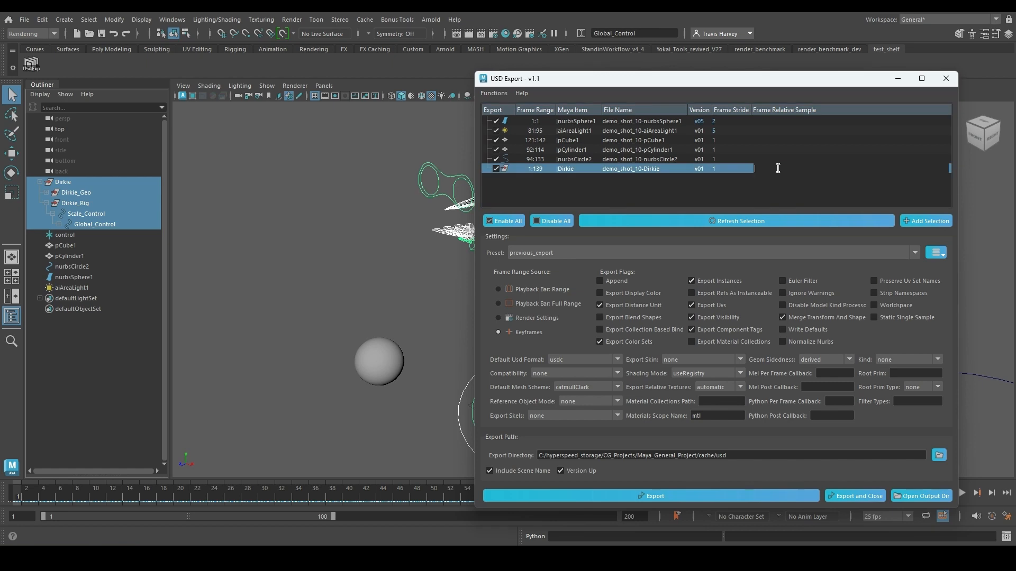
type("0.5 0.8 -0.2 -0.4")
left_click(812, 175)
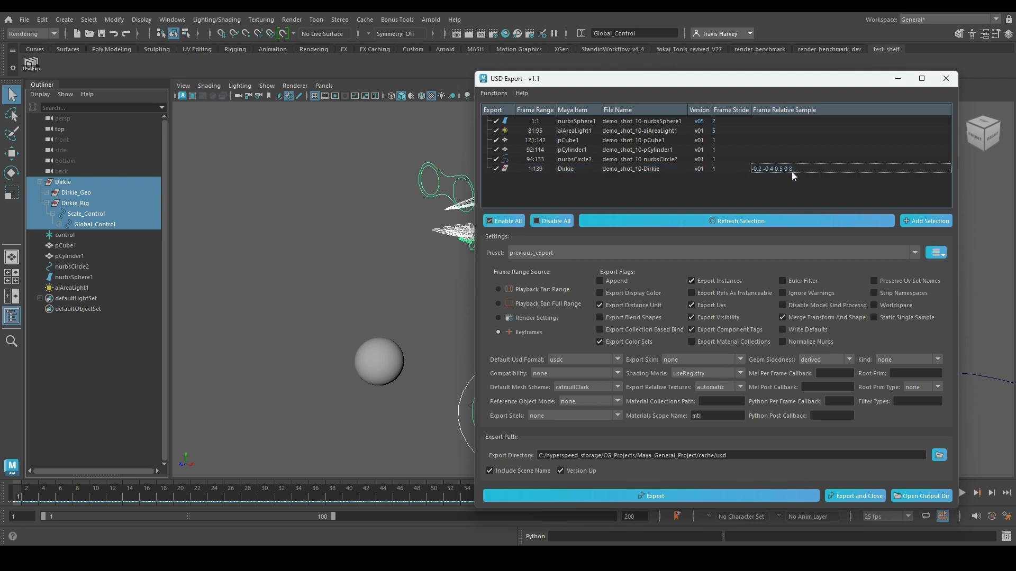
Step: Try to replace Dirkie's frame relative samples with the text asdfasdfasdfasdf
double_click(788, 171)
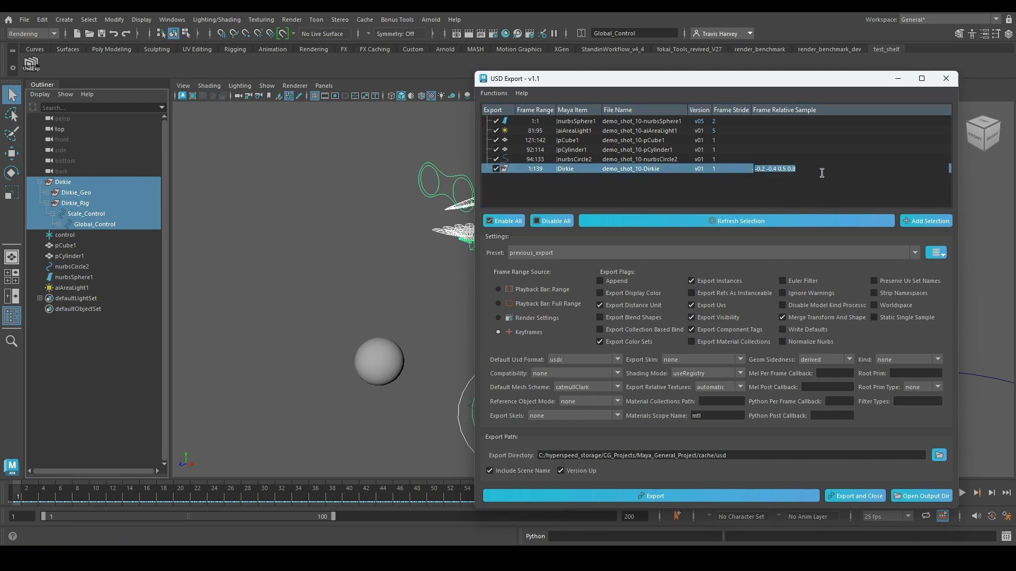
type("asdfasdfasdfasdf")
key("Return")
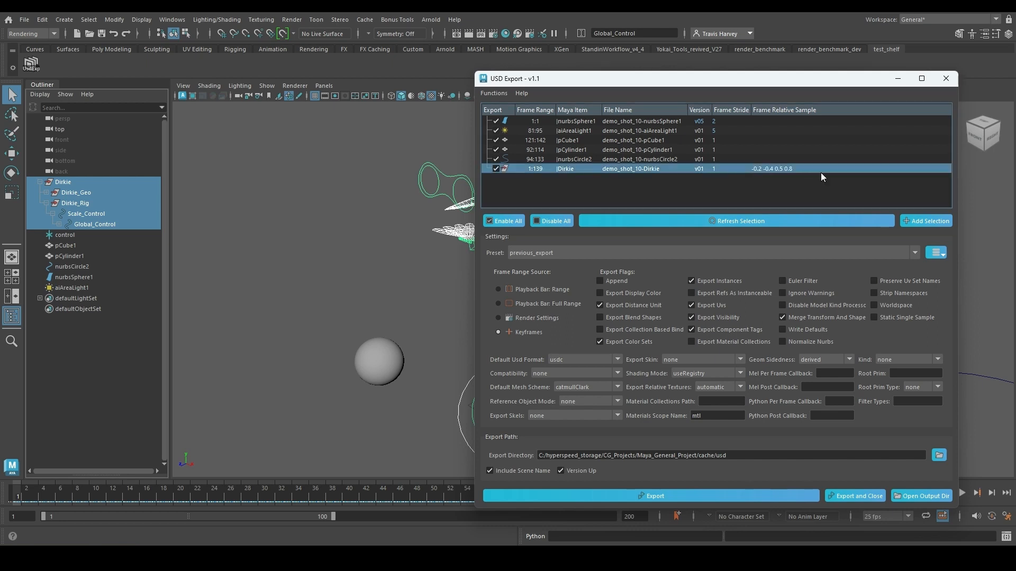
left_click(773, 184)
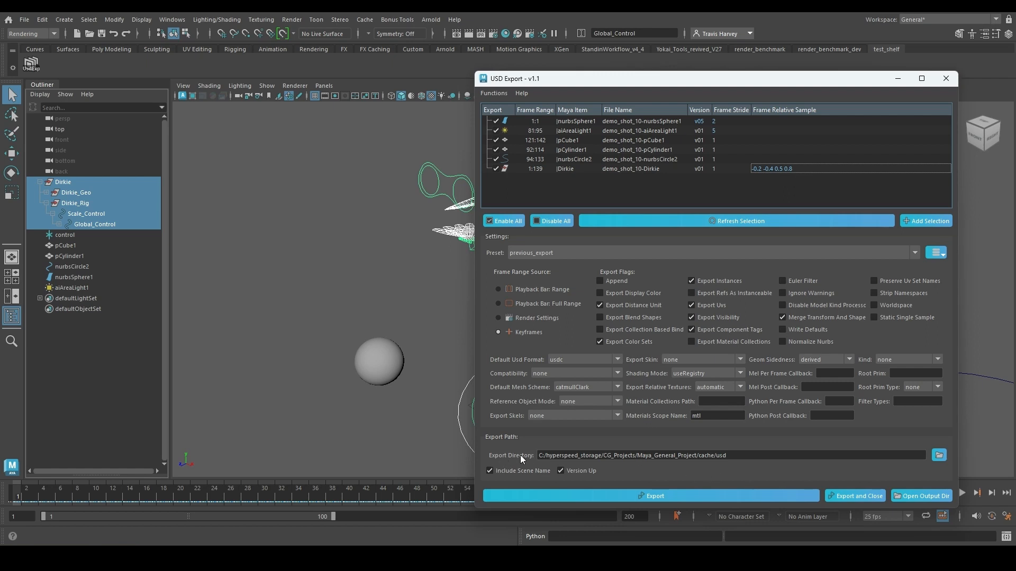
Step: Open and dismiss the export directory browser, and try appending /shot_06 to the export directory path before removing it
left_click(938, 456)
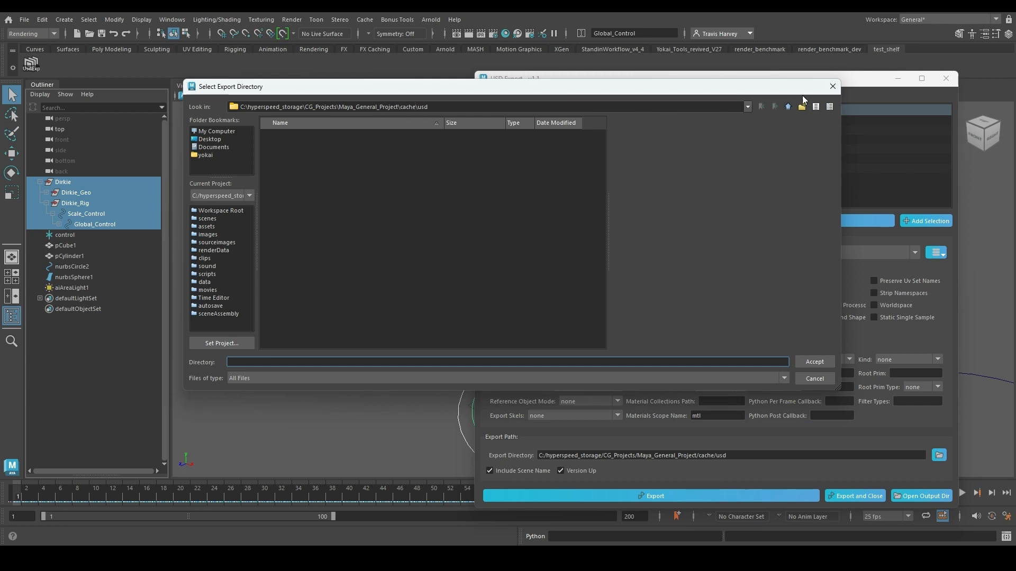
left_click(832, 86)
left_click(741, 456)
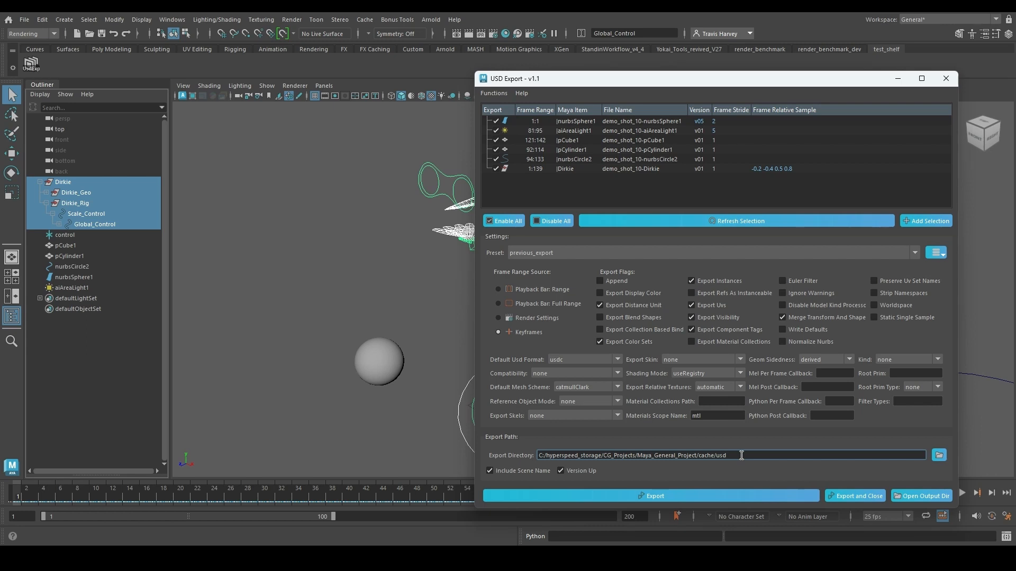
type("/shot_06")
key("BackSpace")
key("BackSpace")
key("BackSpace")
key("BackSpace")
key("BackSpace")
key("BackSpace")
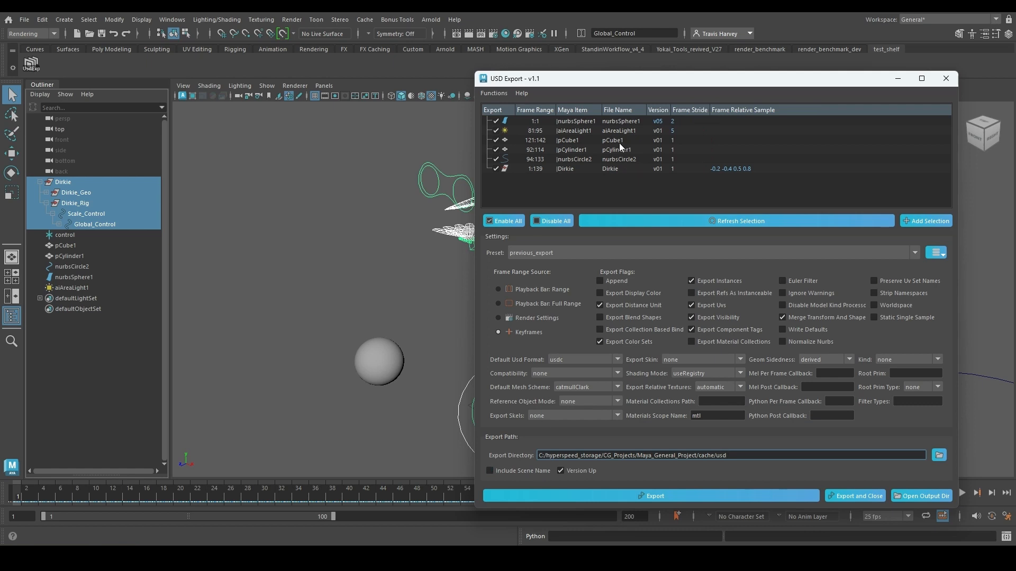
Step: Turn the Include Scene Name option off and back on to compare the resulting file names
left_click(526, 469)
left_click(524, 467)
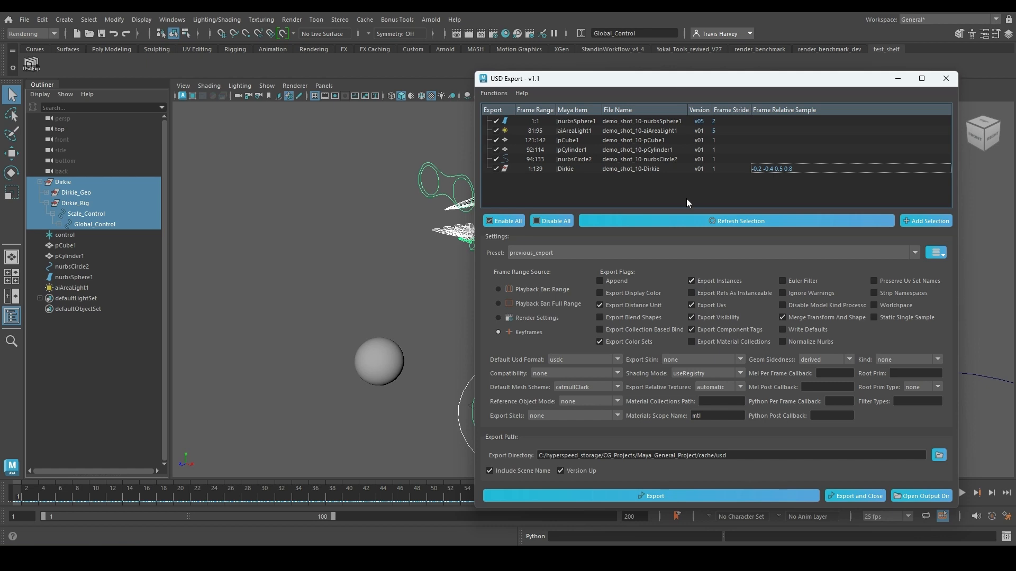
Step: Scan the scene for skinned meshes and uncover the Dirkie character in the viewport
left_click(504, 96)
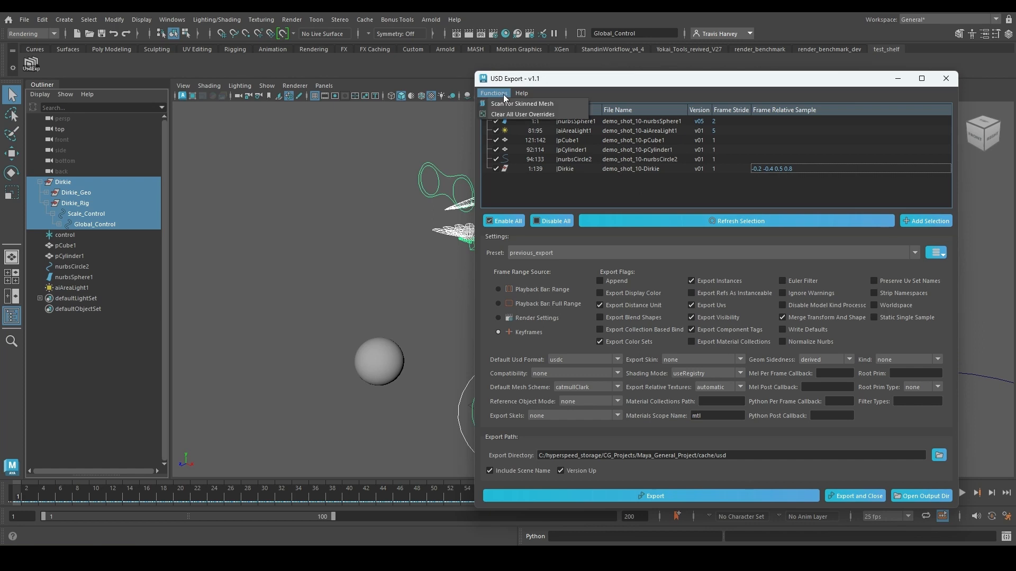
left_click(563, 104)
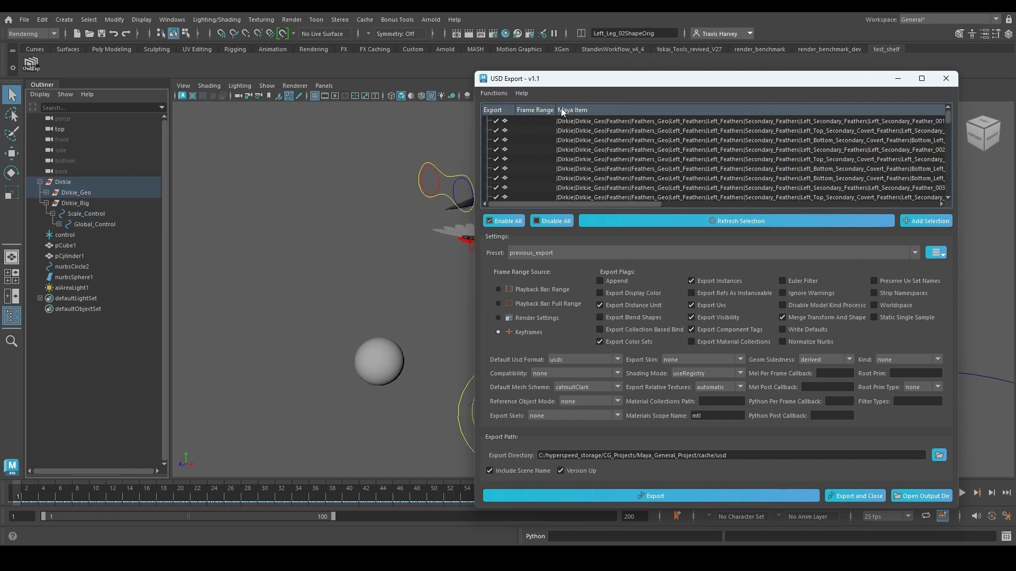
left_click_drag(599, 78, 171, 63)
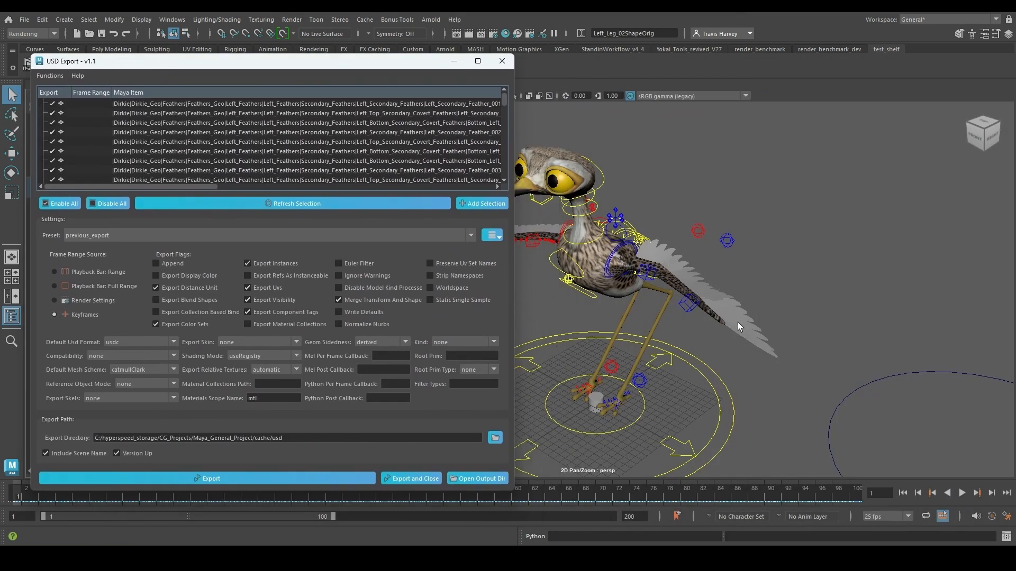
Step: Select all the scanned skinned meshes in the export list and merge them to their common ancestor
left_click(254, 106)
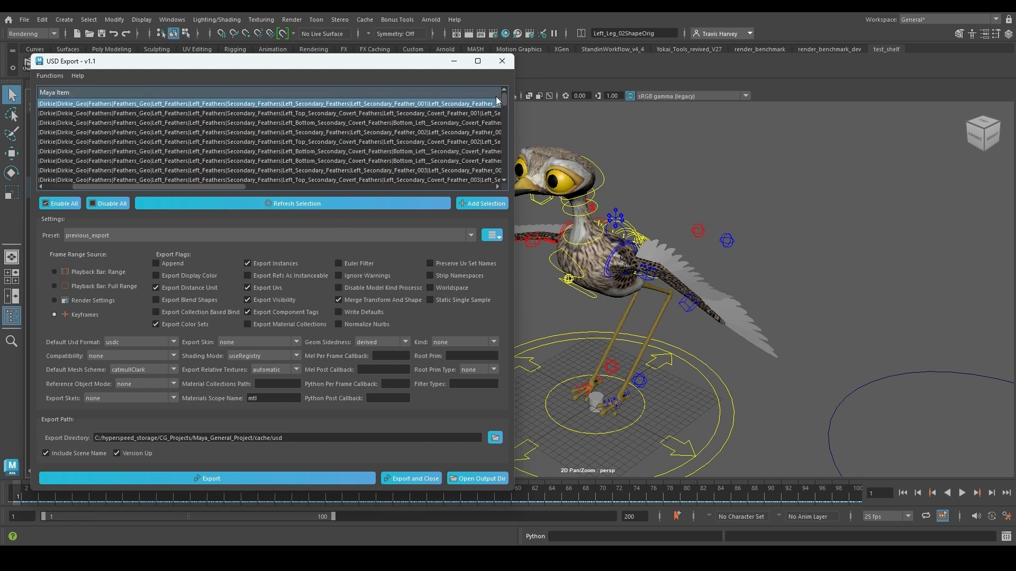
left_click_drag(503, 100, 505, 173)
left_click(209, 170, "shift")
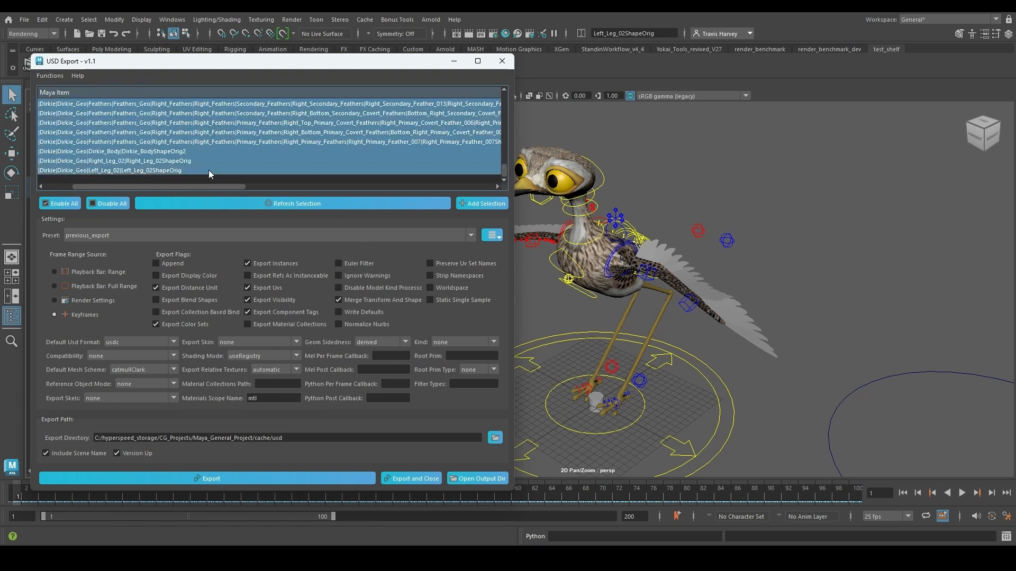
right_click(237, 121)
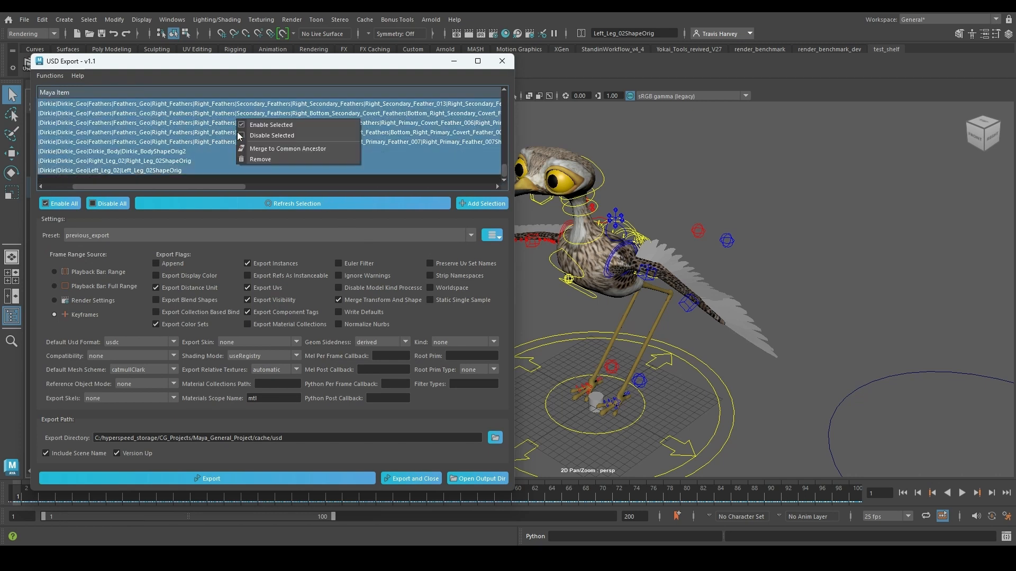
left_click(297, 148)
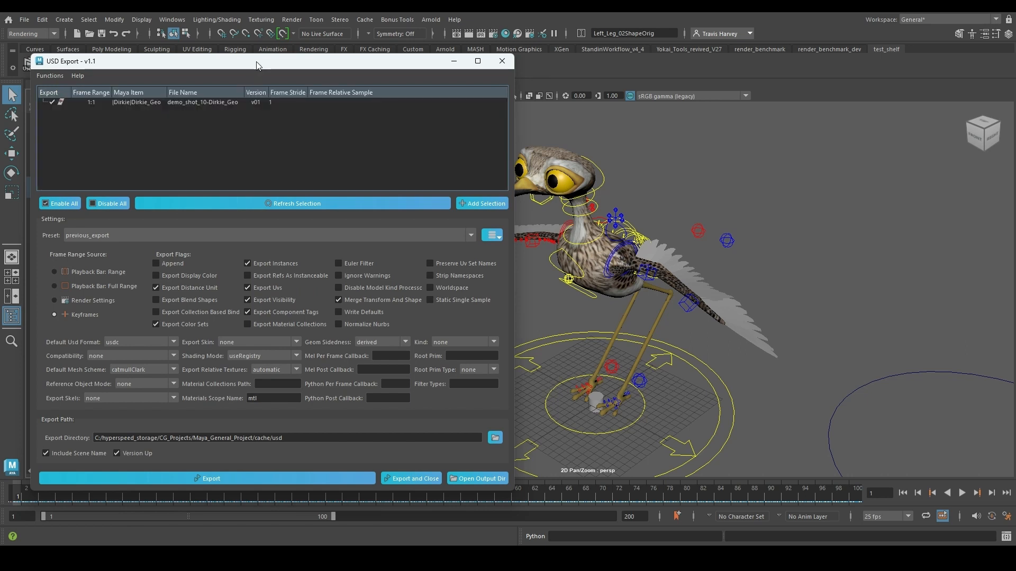
Step: Collapse the Dirkie hierarchy, select the scene objects from Dirkie through aiAreaLight1, and refresh the export list with that selection
left_click_drag(260, 61, 709, 59)
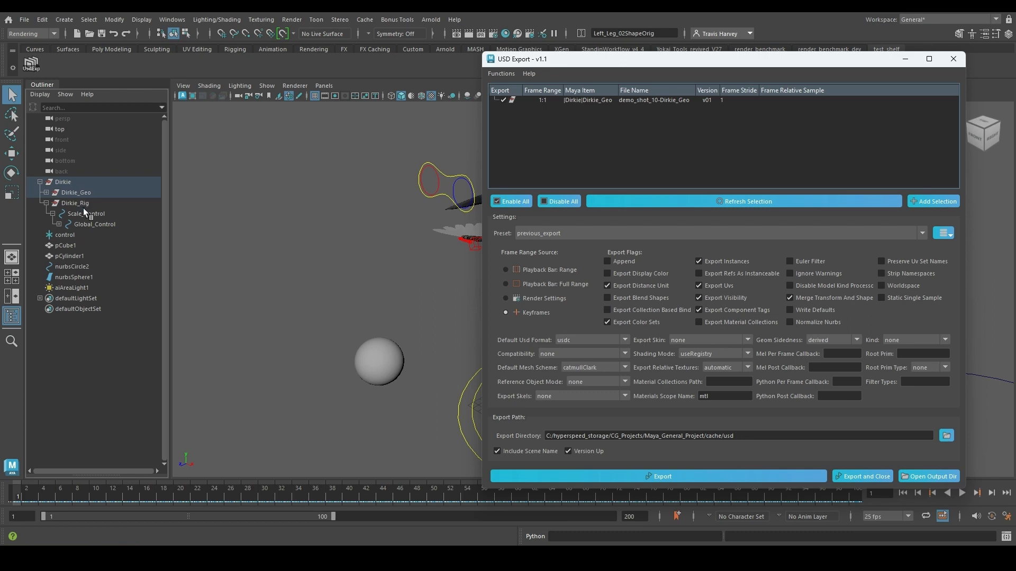
left_click(217, 215)
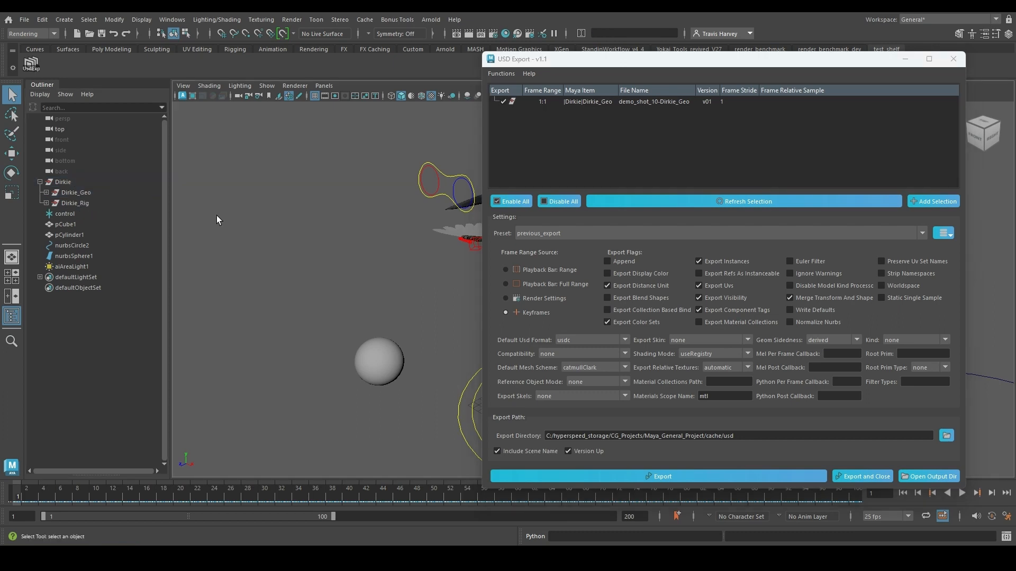
left_click(39, 181)
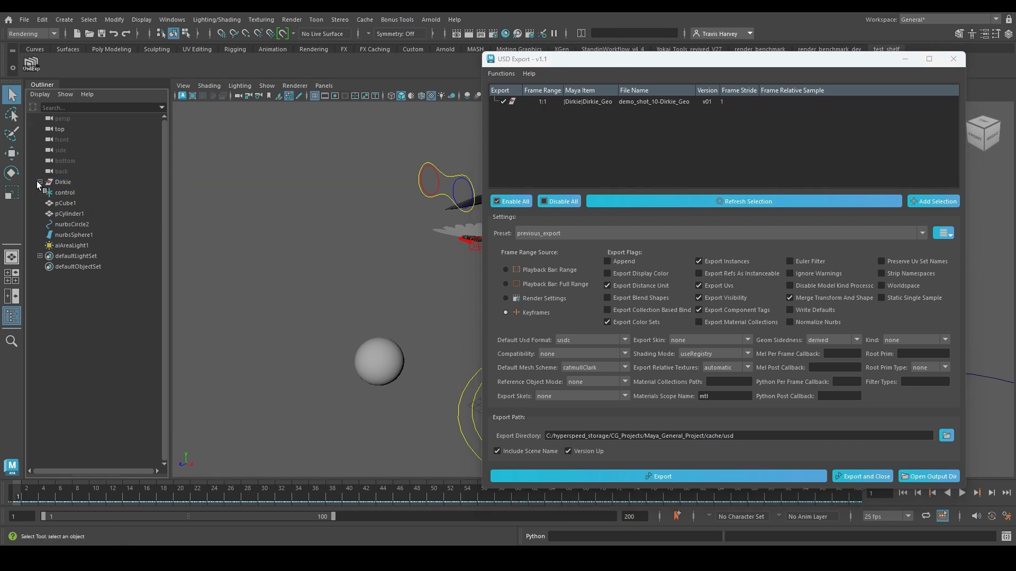
left_click(64, 182)
left_click(76, 243, "shift")
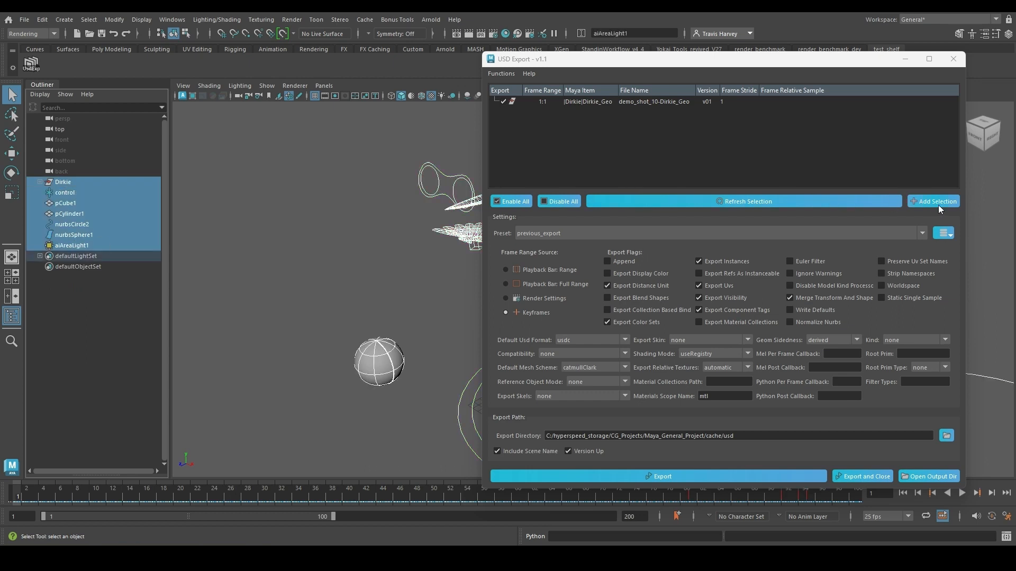
left_click(860, 201)
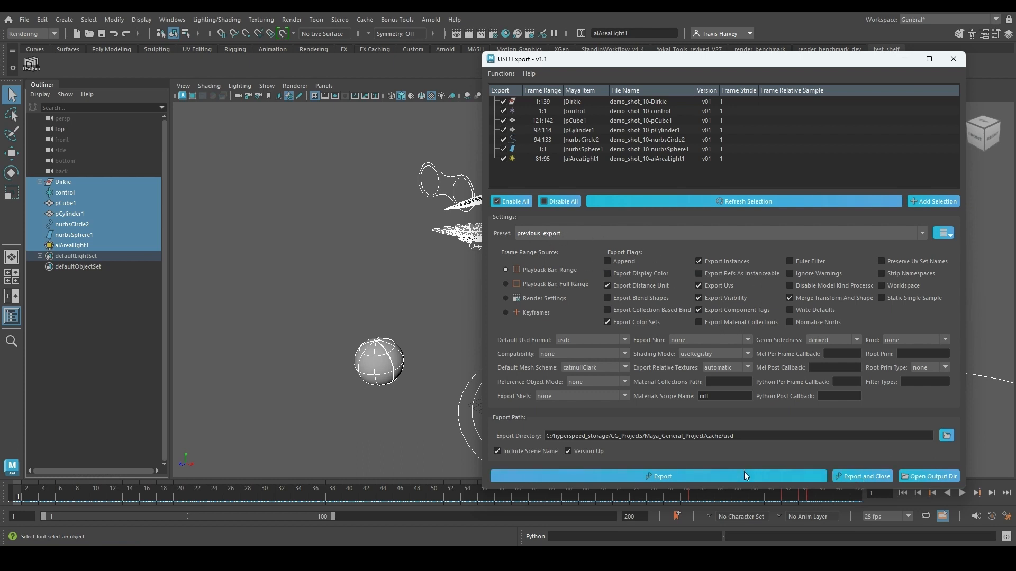
Step: Load the default preset, enable every export flag, set the frame range source to Keyframes, and exclude the scene name
left_click(854, 233)
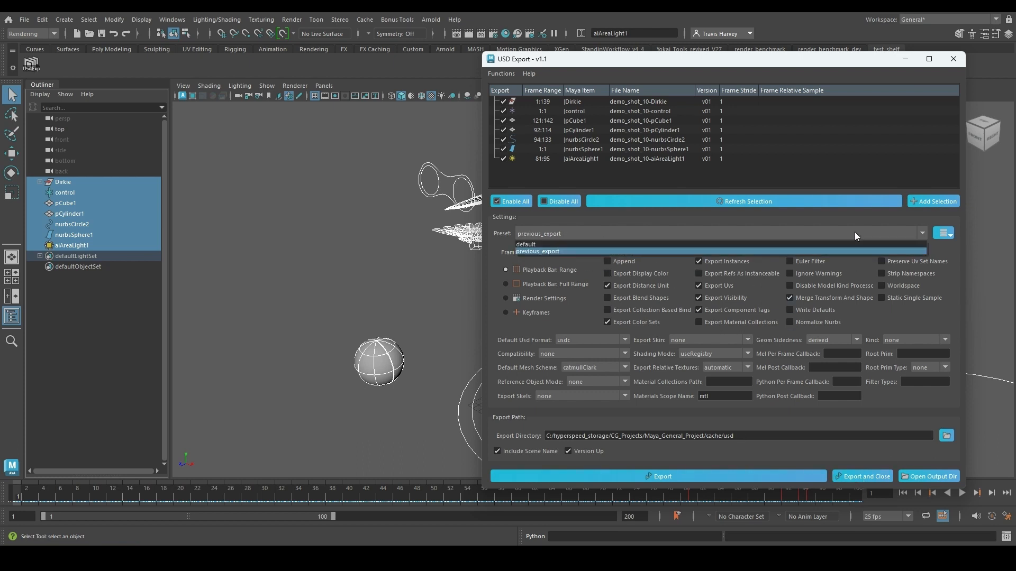
left_click(674, 245)
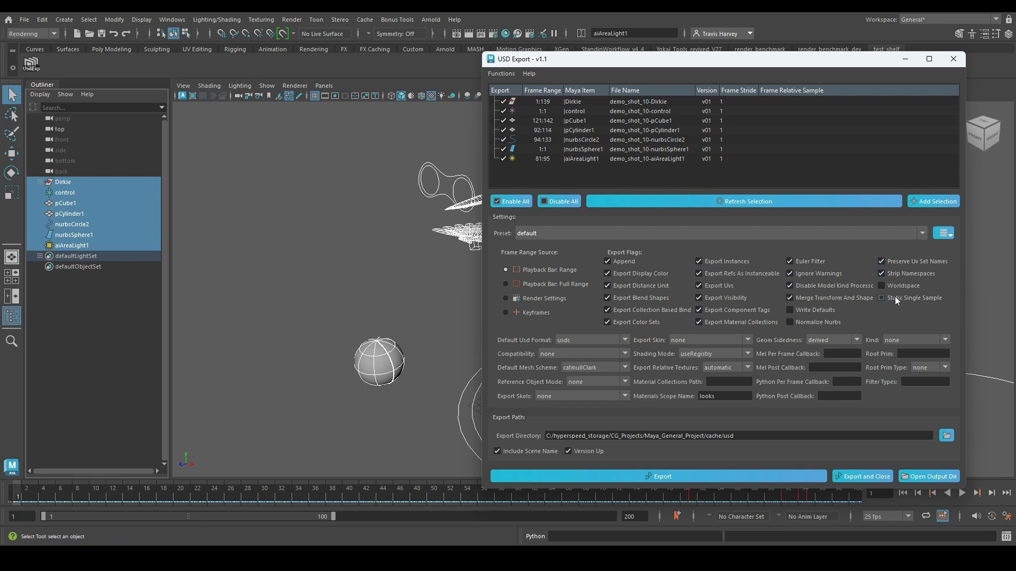
left_click(789, 310)
left_click(815, 320)
left_click(527, 452)
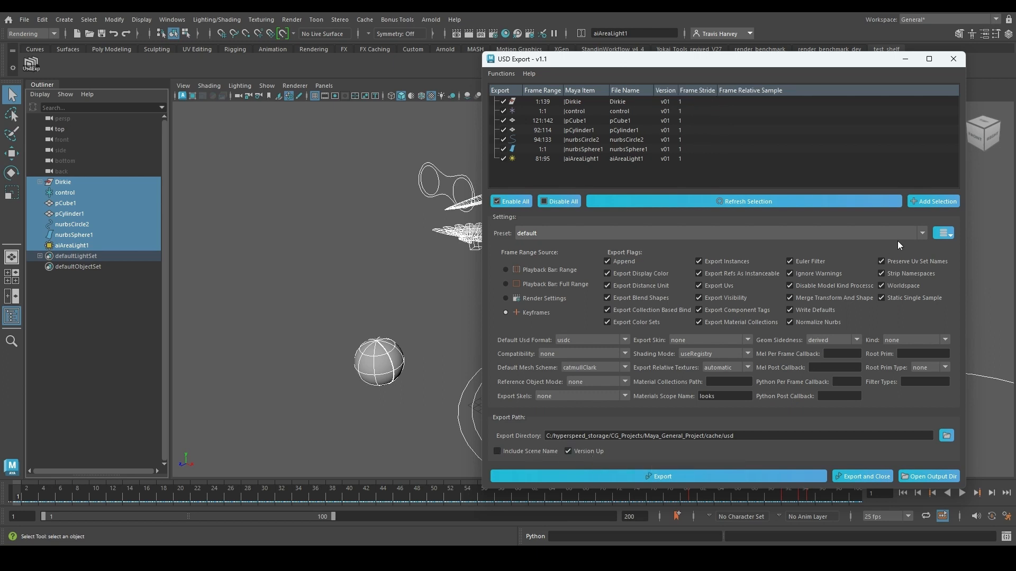
Step: Save the current export settings as a new preset named new_one
left_click(950, 233)
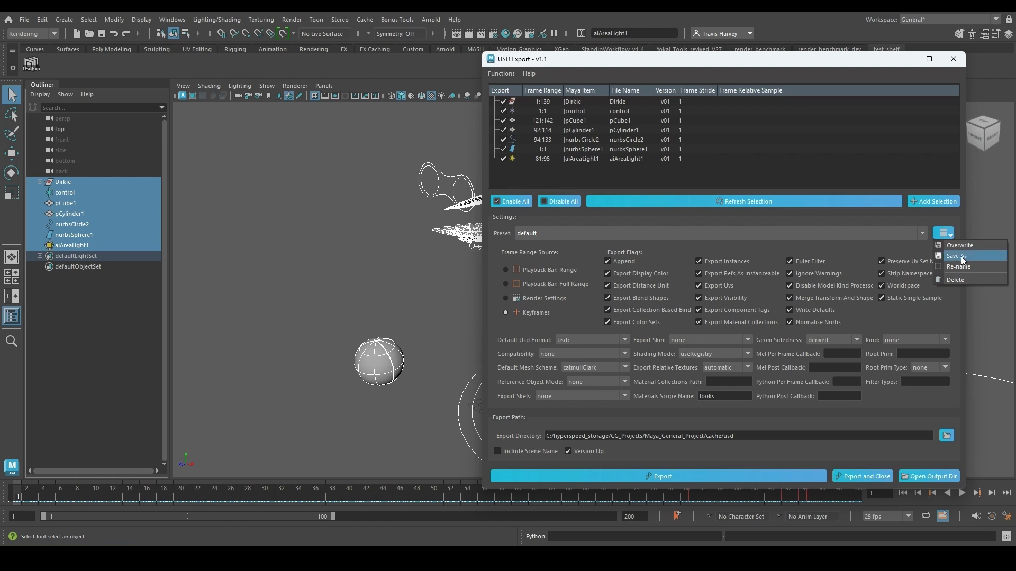
left_click(961, 256)
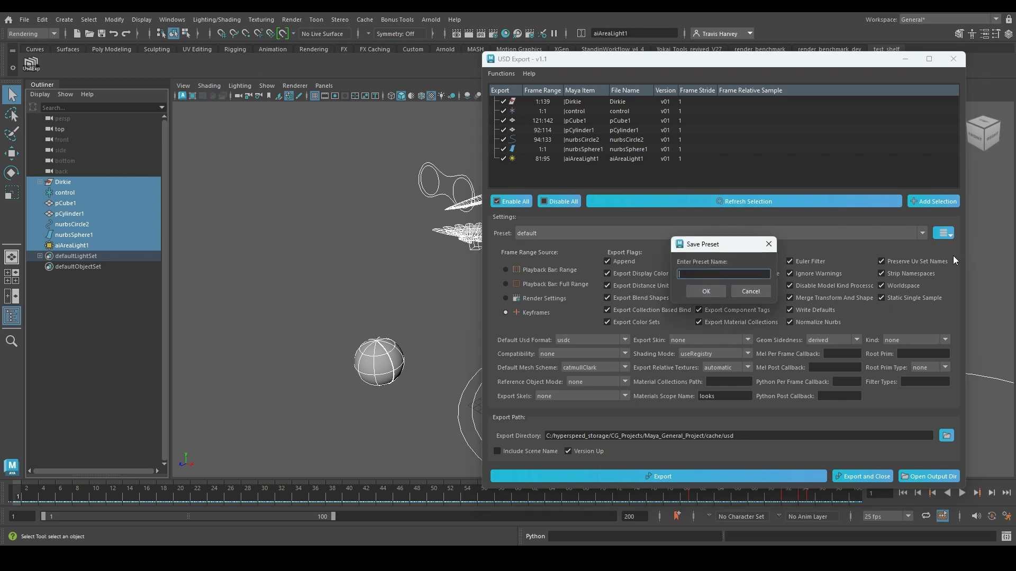
type("new_one")
left_click(711, 291)
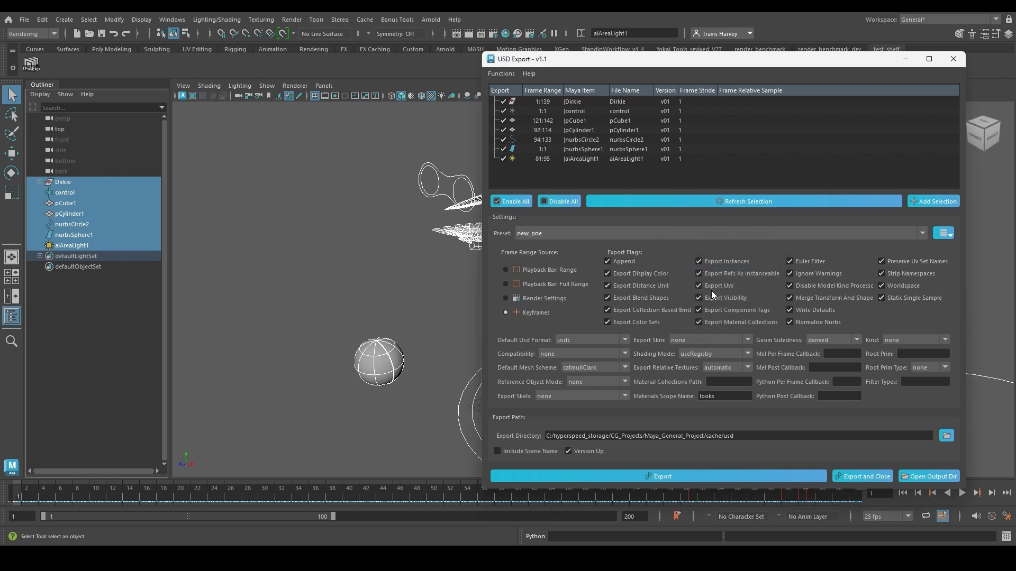
Step: Switch to the default preset and back to new_one to compare their stored settings
left_click(647, 234)
left_click(580, 244)
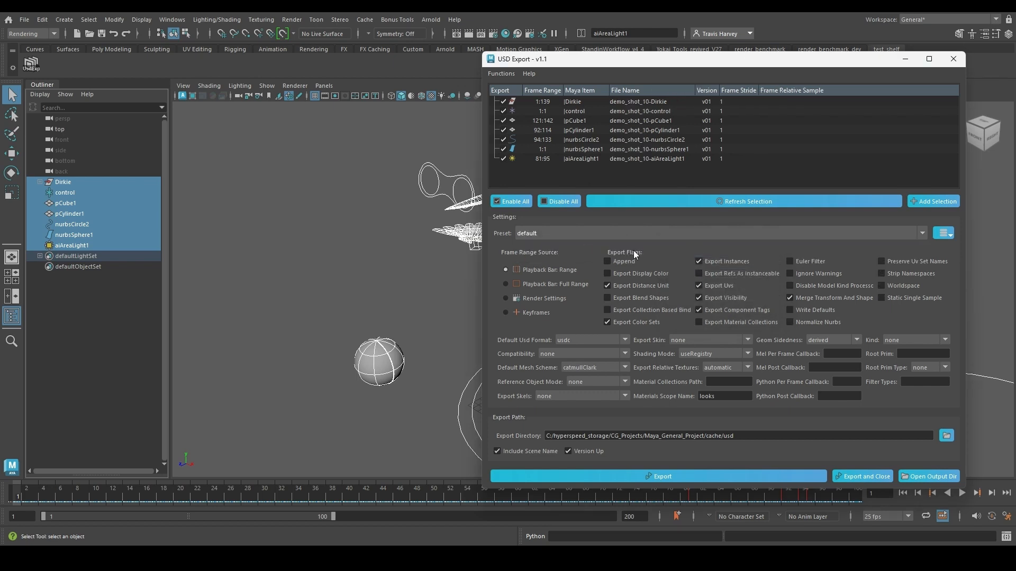
left_click(628, 235)
left_click(602, 258)
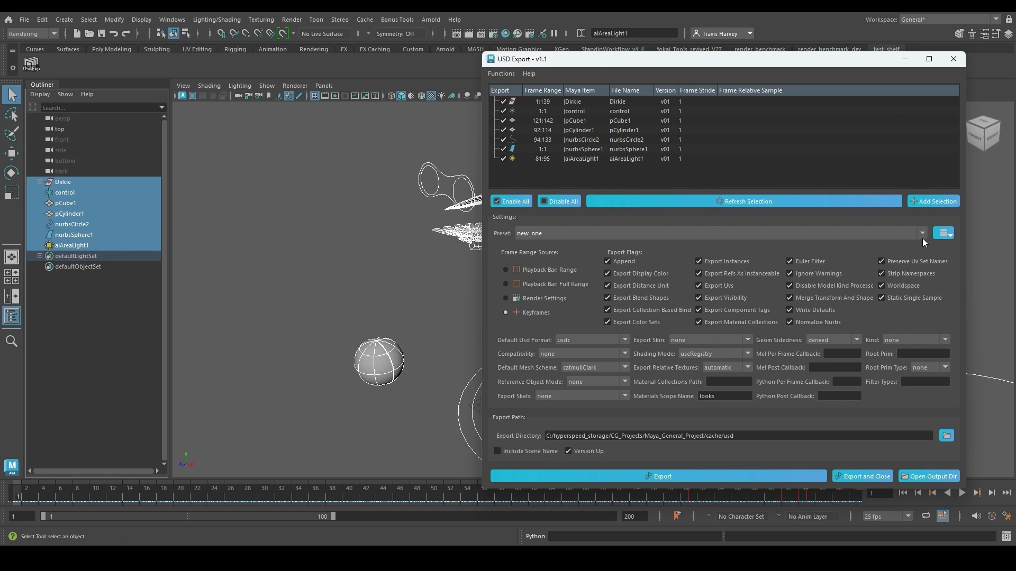
Step: Rename the new_one preset to other_new_one
left_click(945, 235)
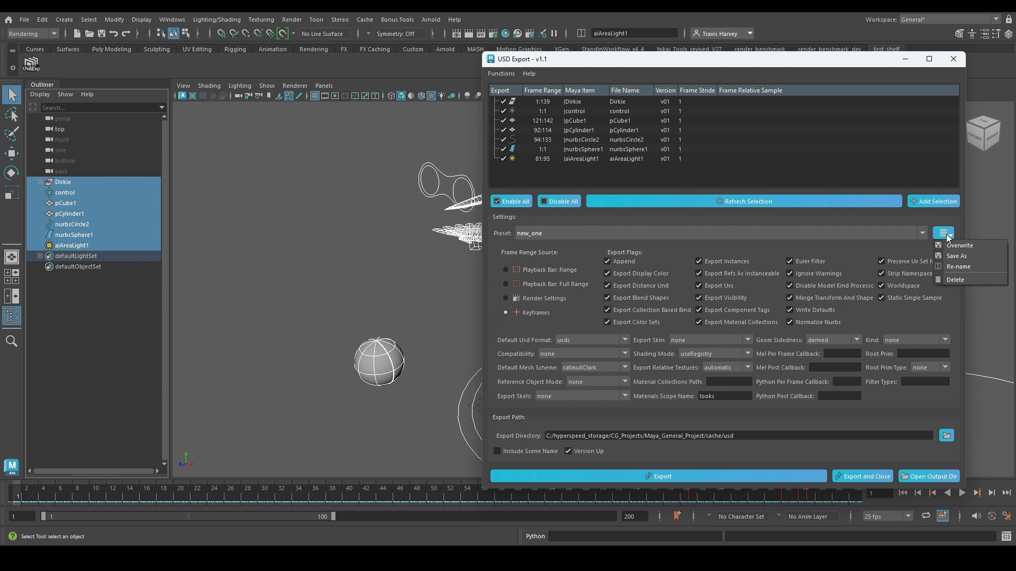
left_click(961, 268)
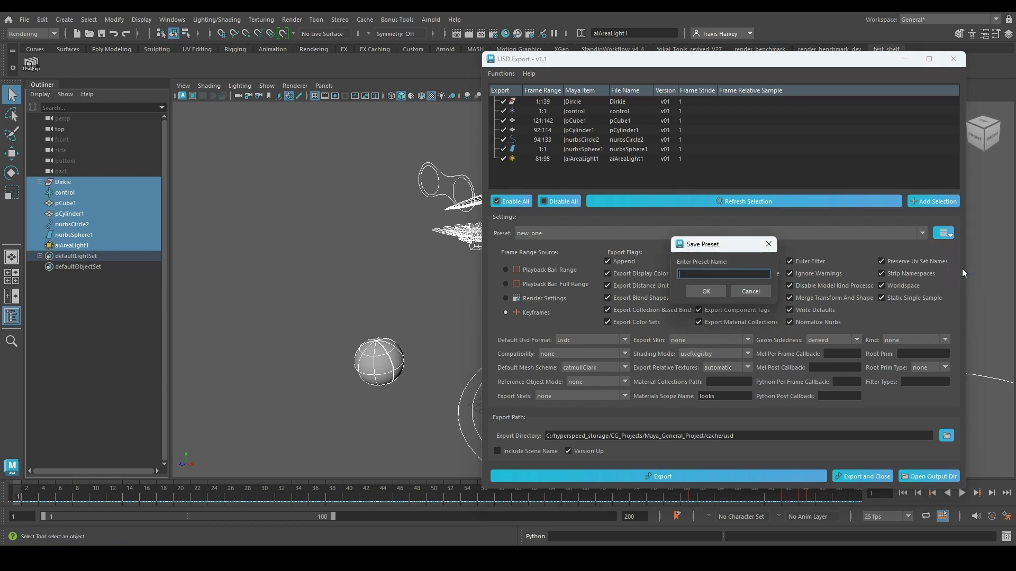
type("other new one")
left_click(709, 292)
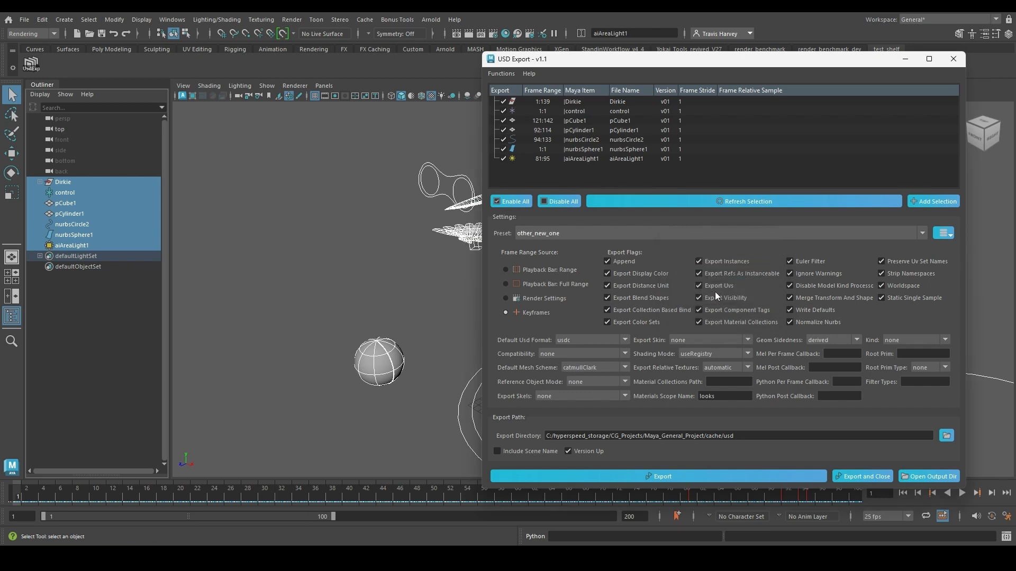
Step: Disable Preserve Uv Set Names, Strip Namespaces, Worldspace and Static Single Sample, and overwrite the other_new_one preset with these settings
left_click(944, 234)
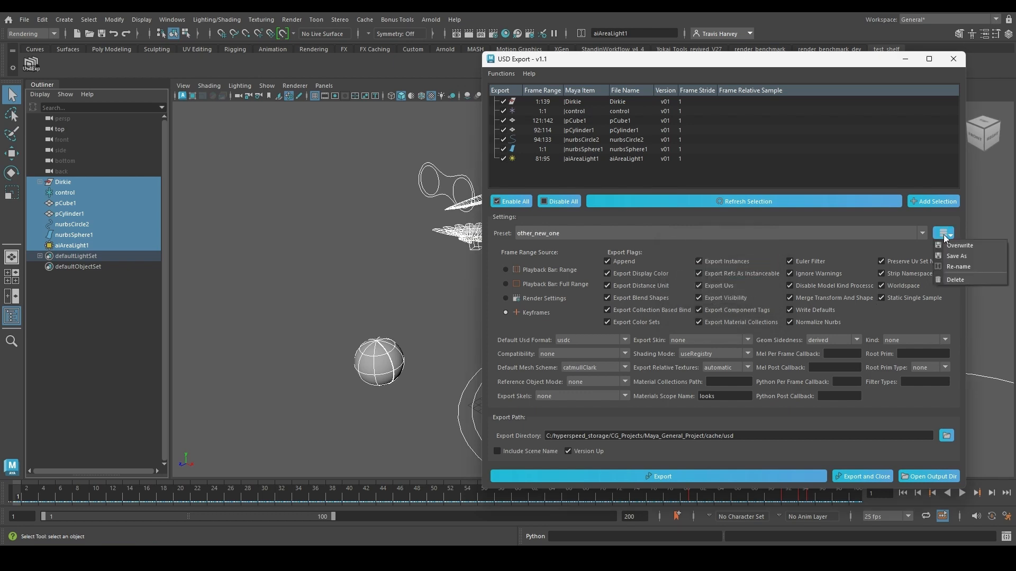
left_click(944, 234)
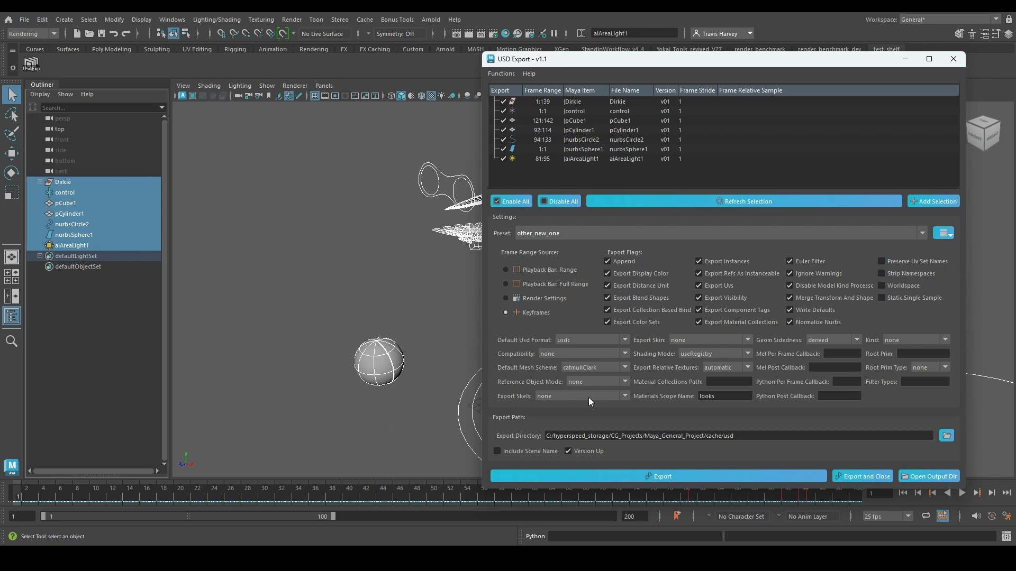
left_click(944, 233)
left_click(963, 248)
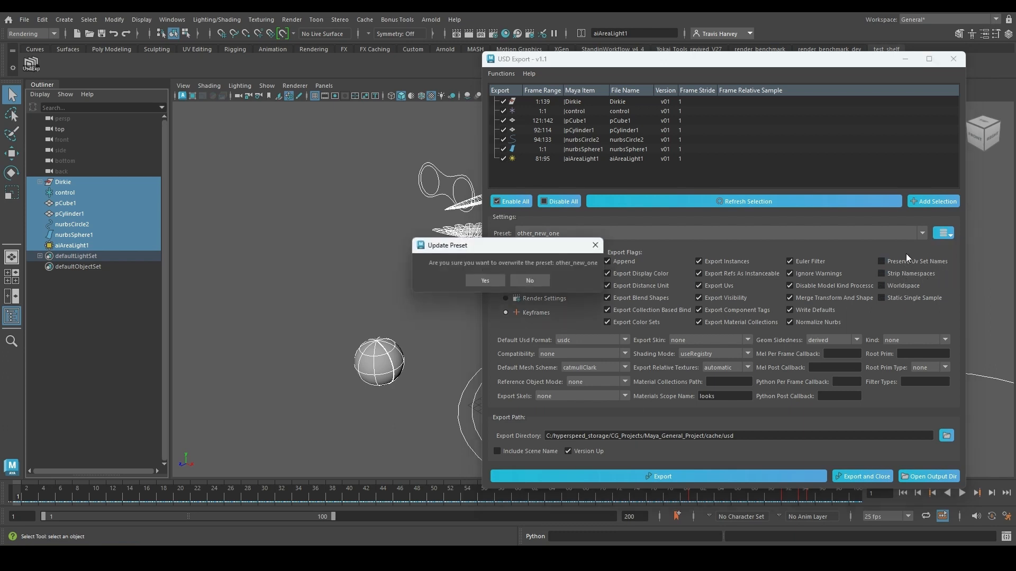
left_click(485, 281)
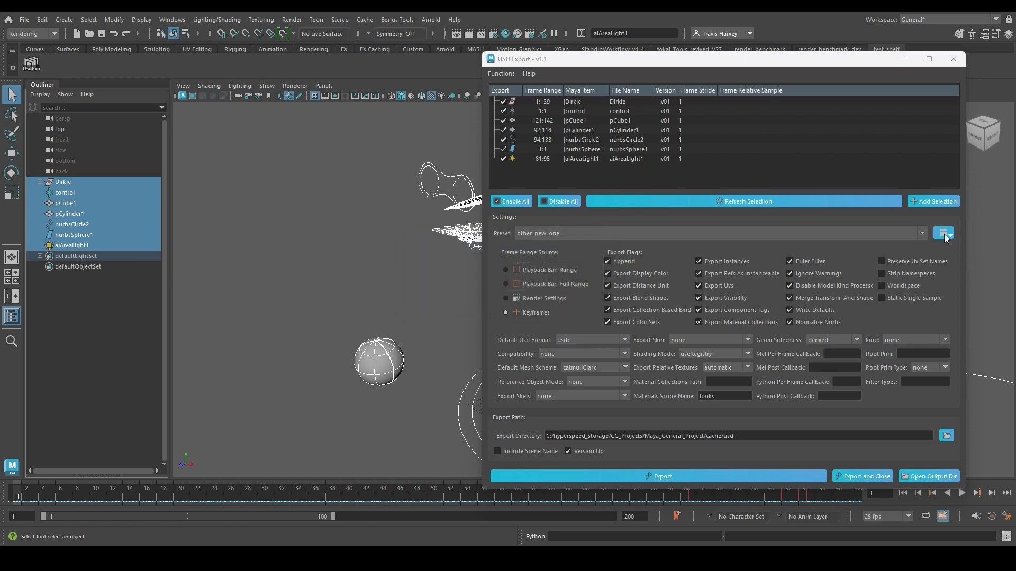
Step: Delete the other_new_one preset and load the default preset
left_click(944, 234)
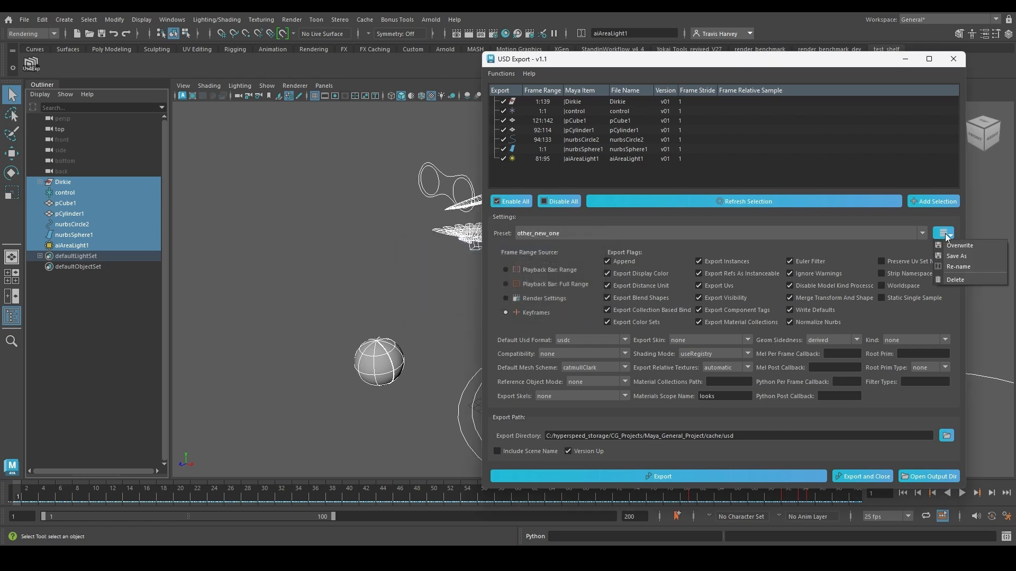
left_click(953, 281)
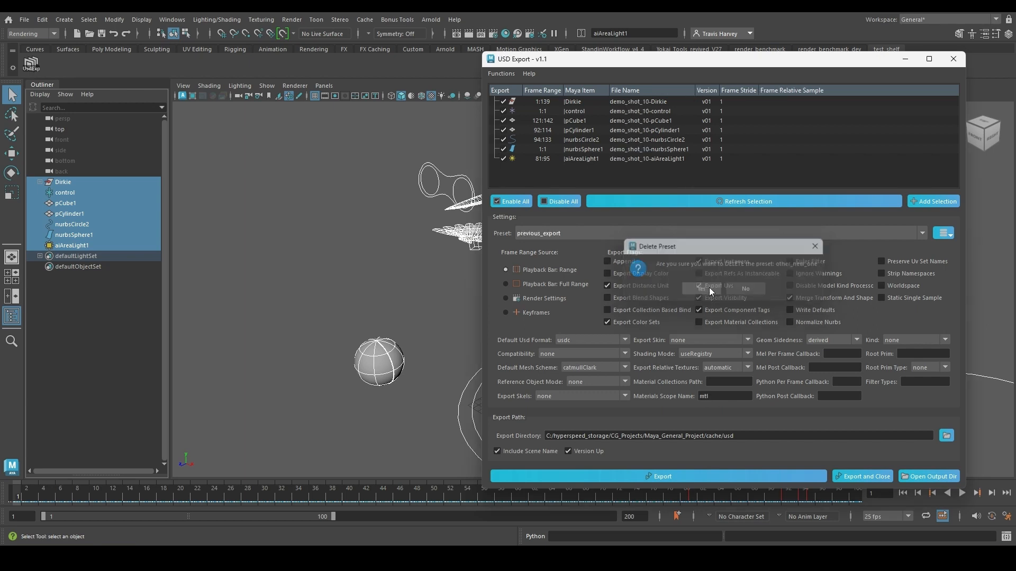
left_click(709, 287)
left_click(644, 234)
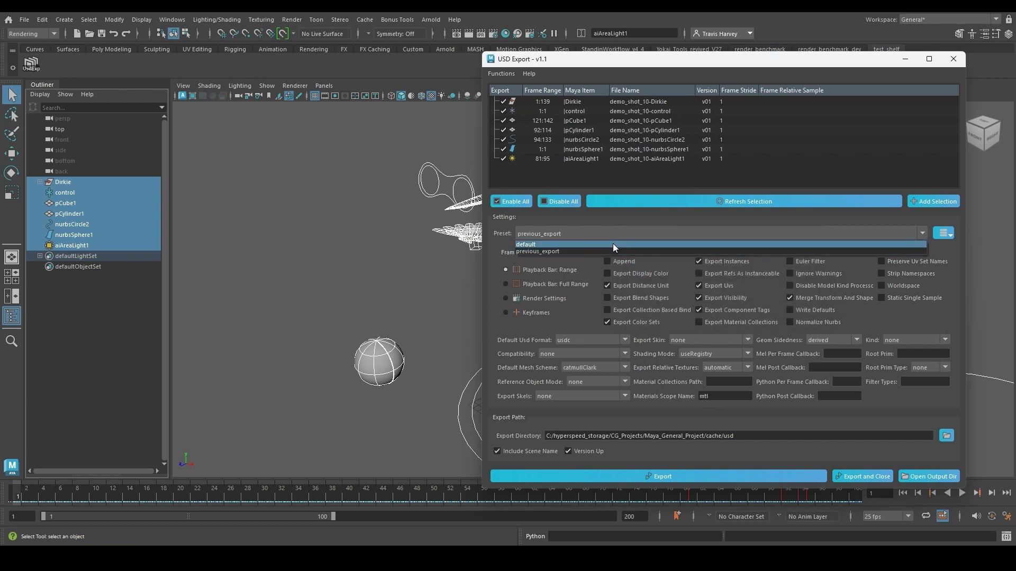
left_click(612, 244)
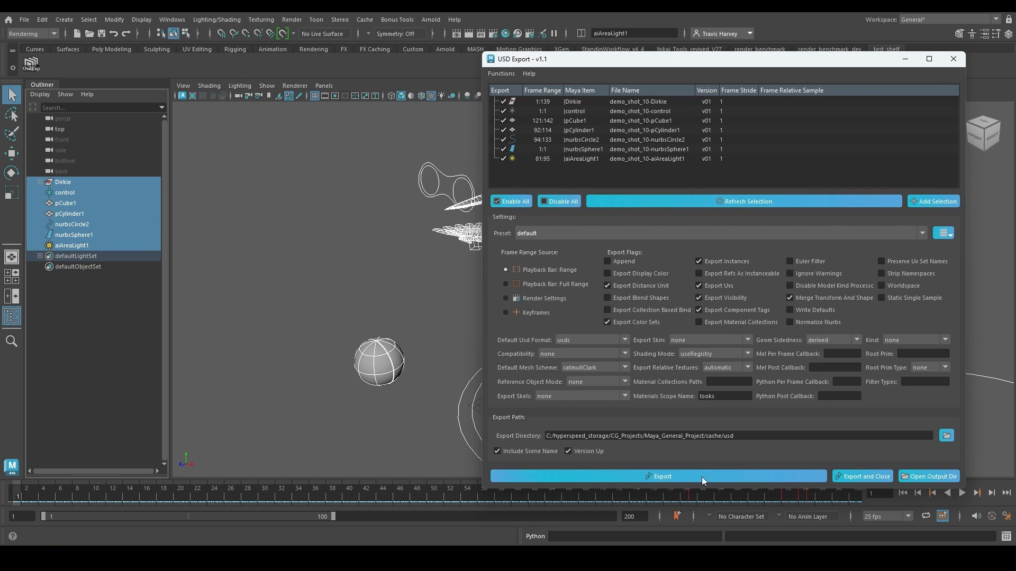
Step: Export all listed items to USD with the default preset and turn Version Up back on
left_click(675, 478)
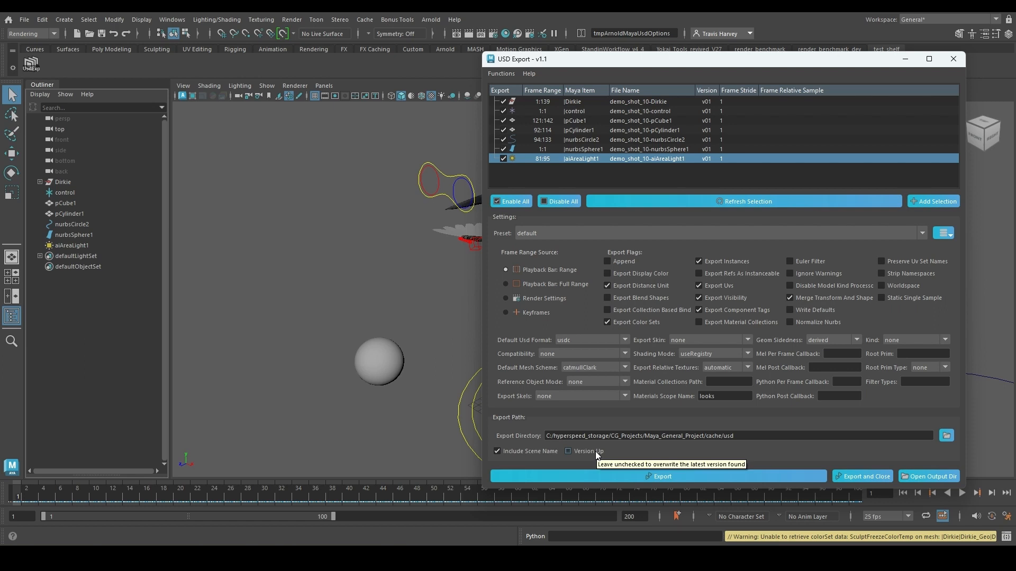
left_click(596, 454)
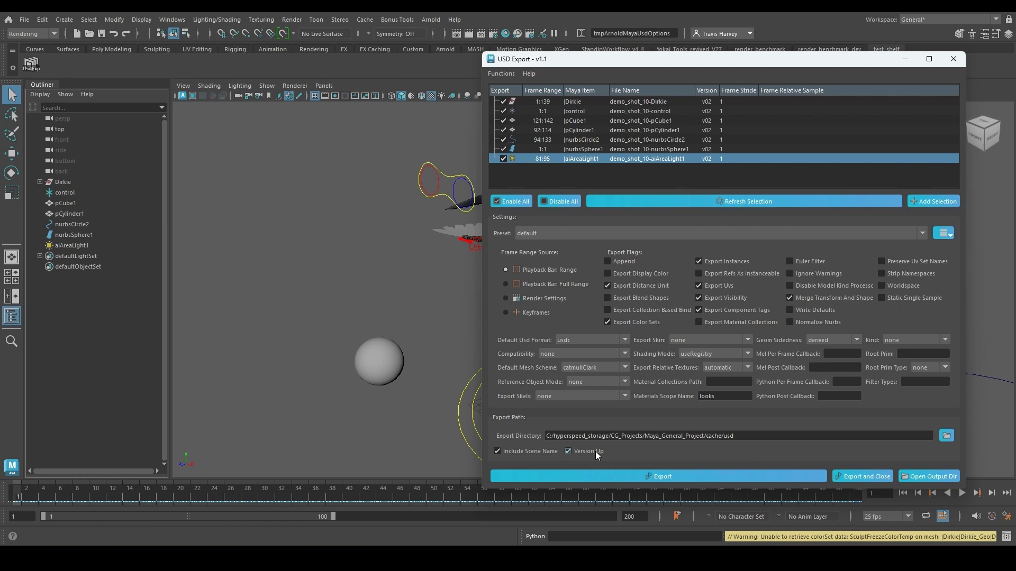
Step: Override the export version of pCube1 with v05
double_click(710, 121)
type("v0")
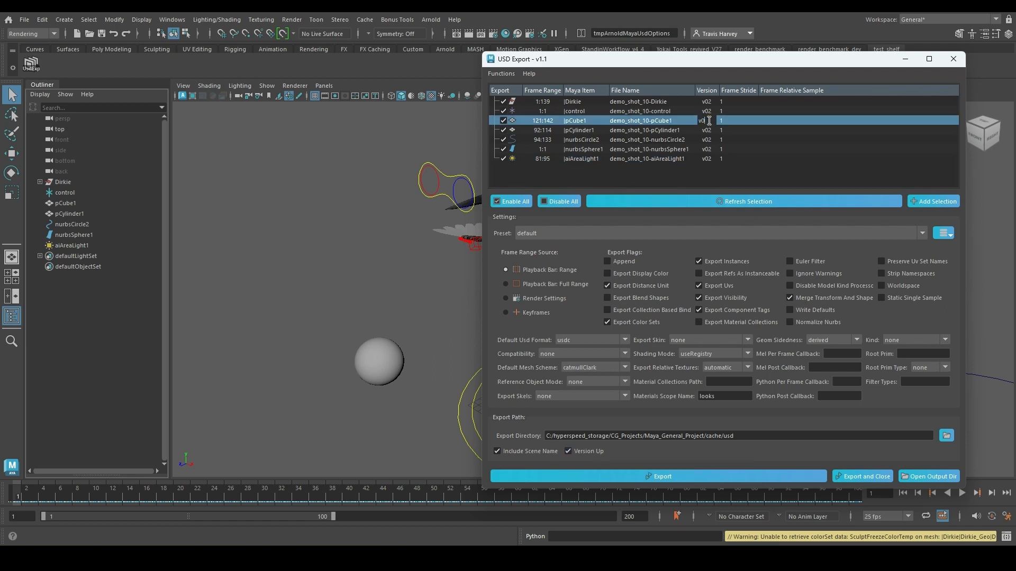
type("5")
key("Return")
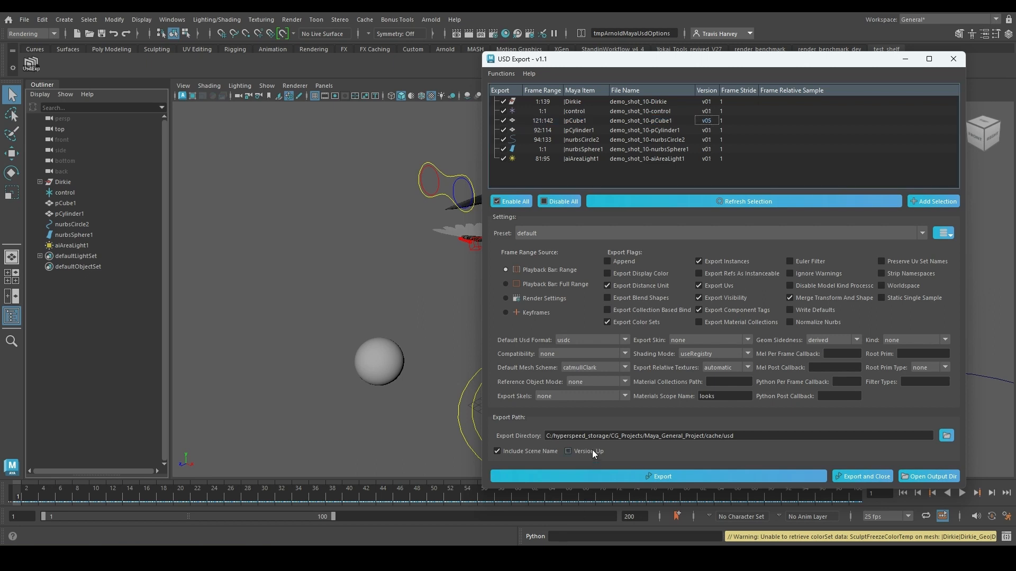
Step: Set Dirkie's frame relative sample to 0.5 and export all listed items to USD
double_click(785, 102)
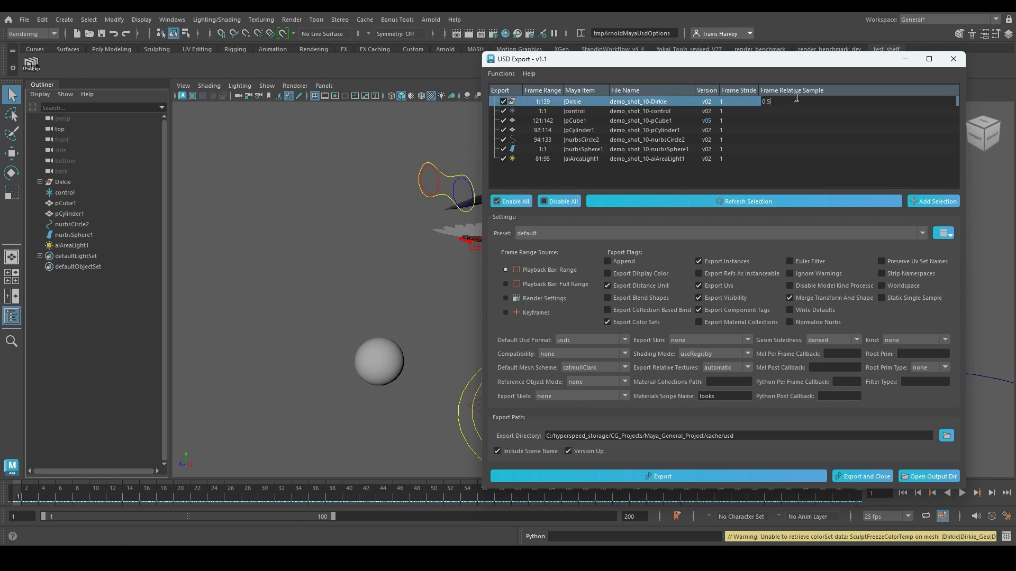
key("Return")
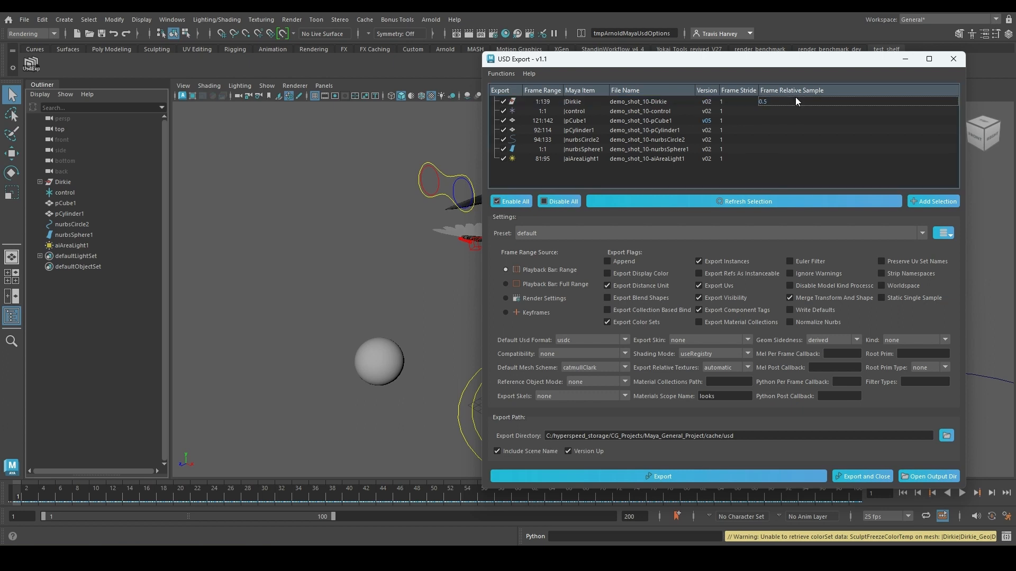
left_click(684, 475)
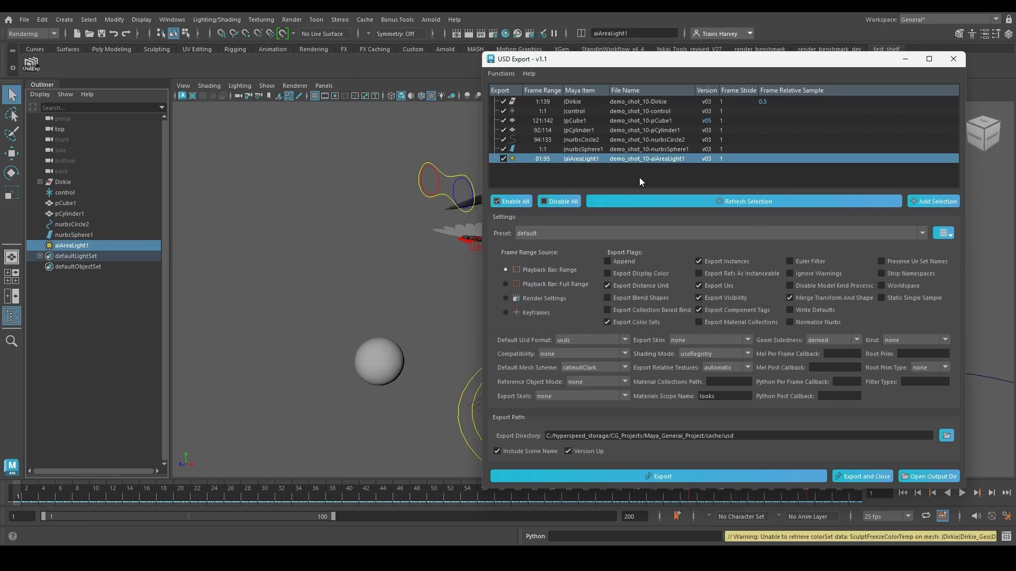
left_click(639, 176)
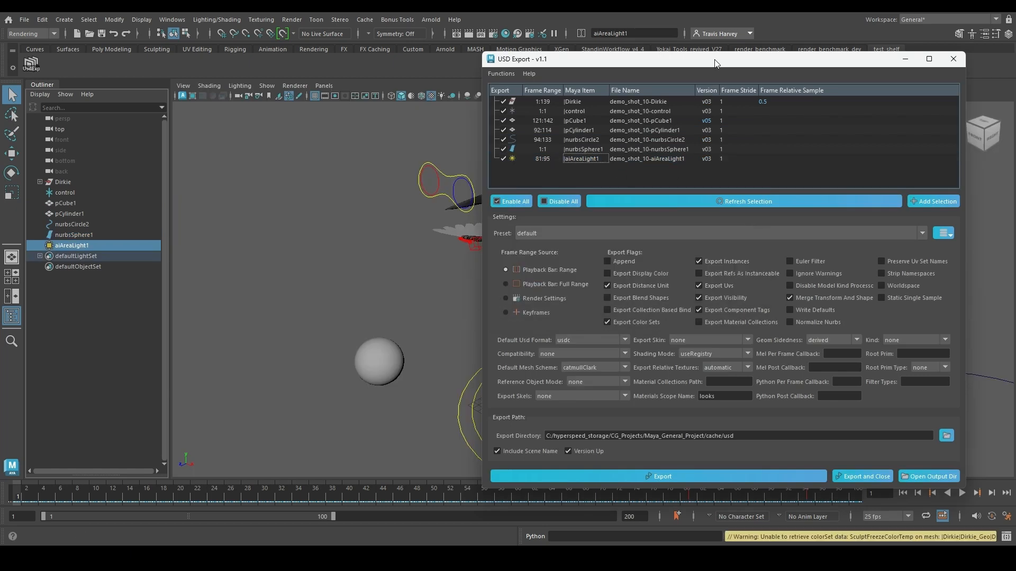
Step: Open the export output directory, examine the versions of the exported demo_shot_10 files, and close the folder
left_click_drag(720, 62, 421, 65)
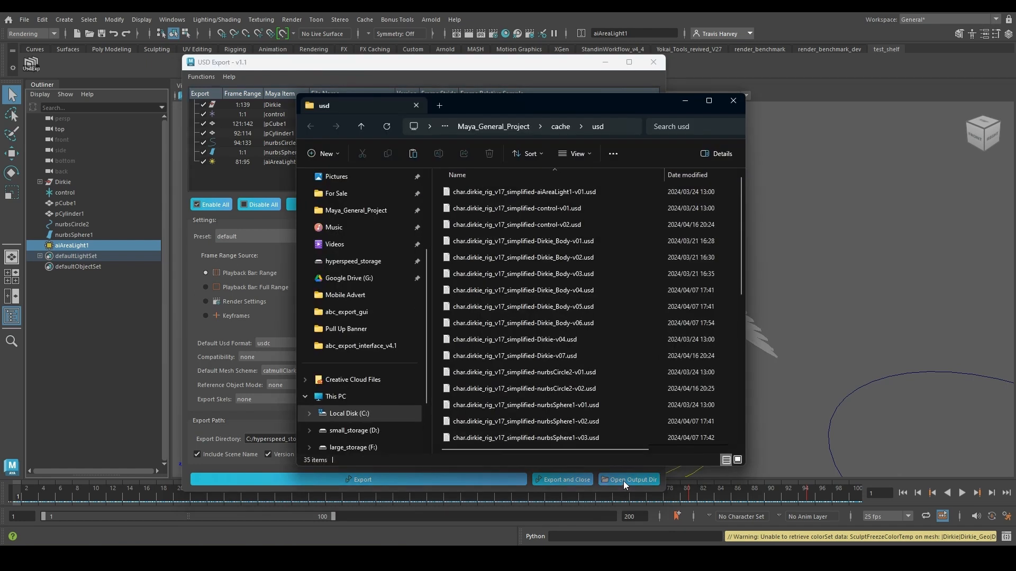
left_click_drag(541, 110, 569, 84)
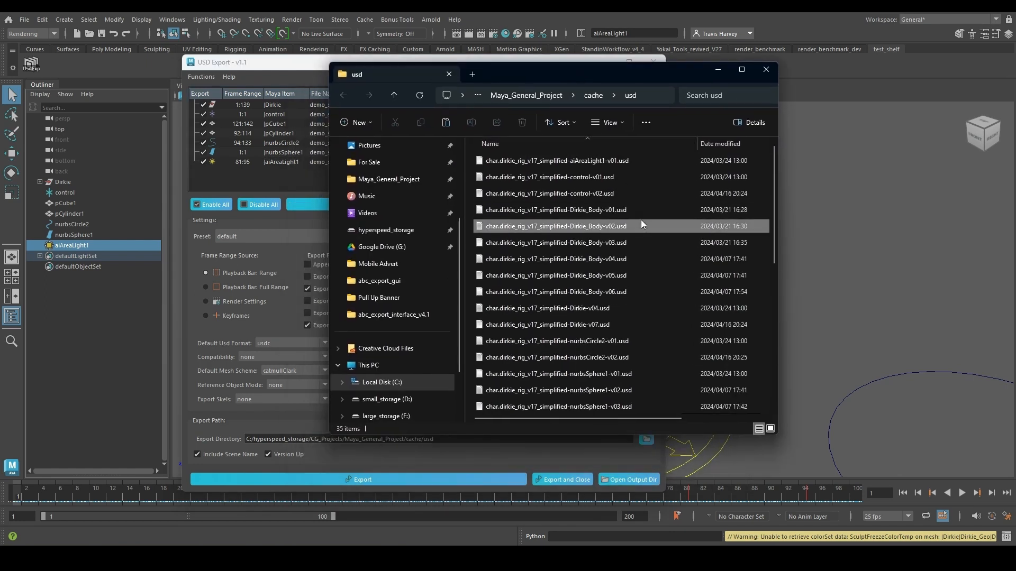
scroll(652, 270, "down", 6)
left_click(645, 325)
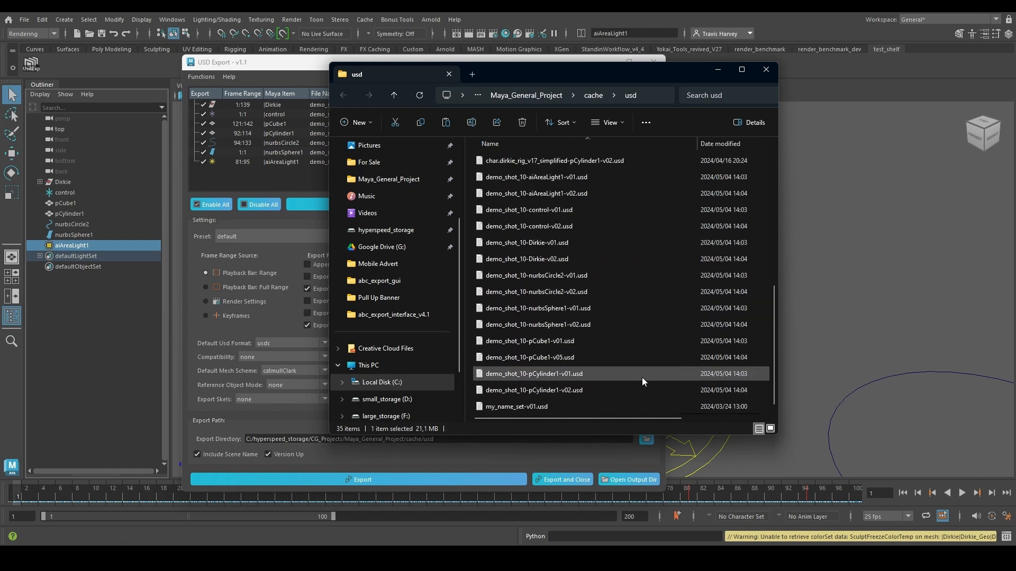
scroll(641, 367, "up", 7)
left_click(627, 169)
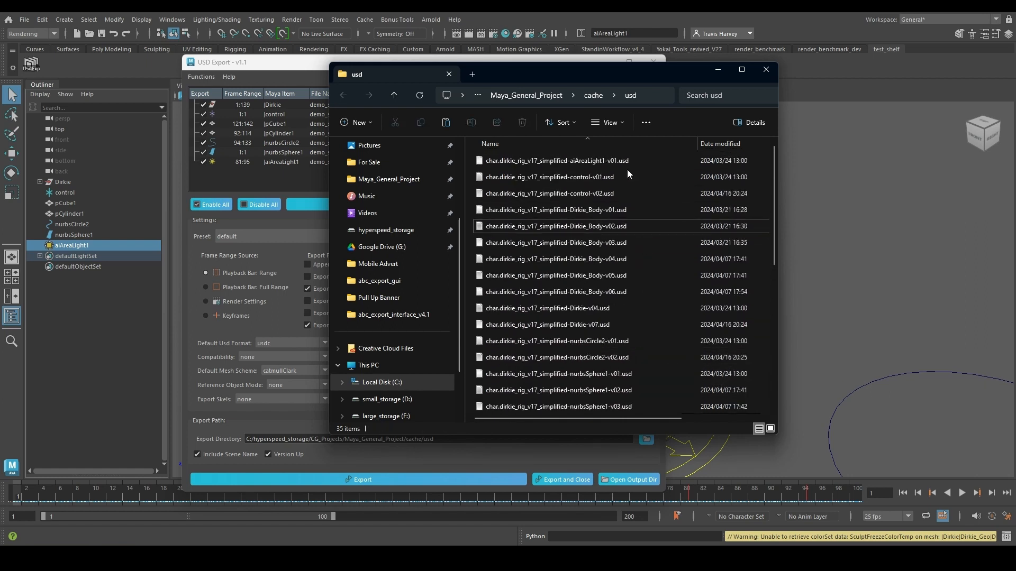
left_click(765, 70)
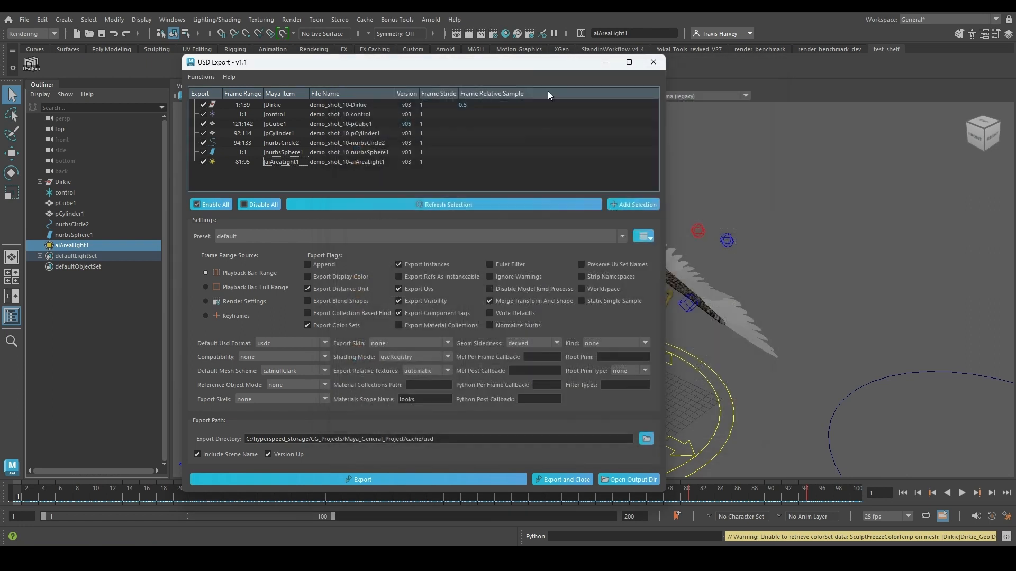
Step: Dock the USD Export window between the Outliner and the viewport
left_click_drag(452, 69, 170, 147)
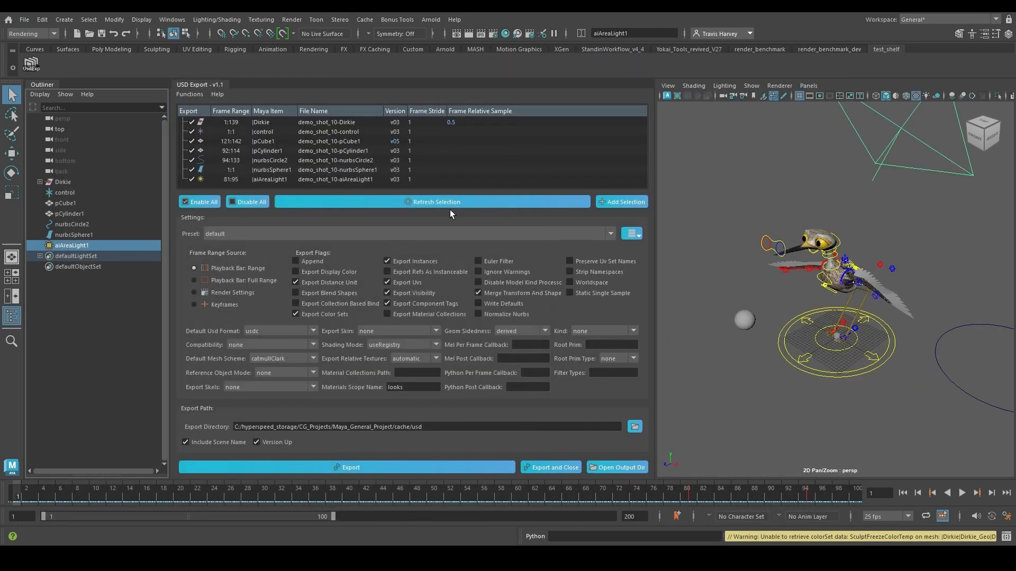